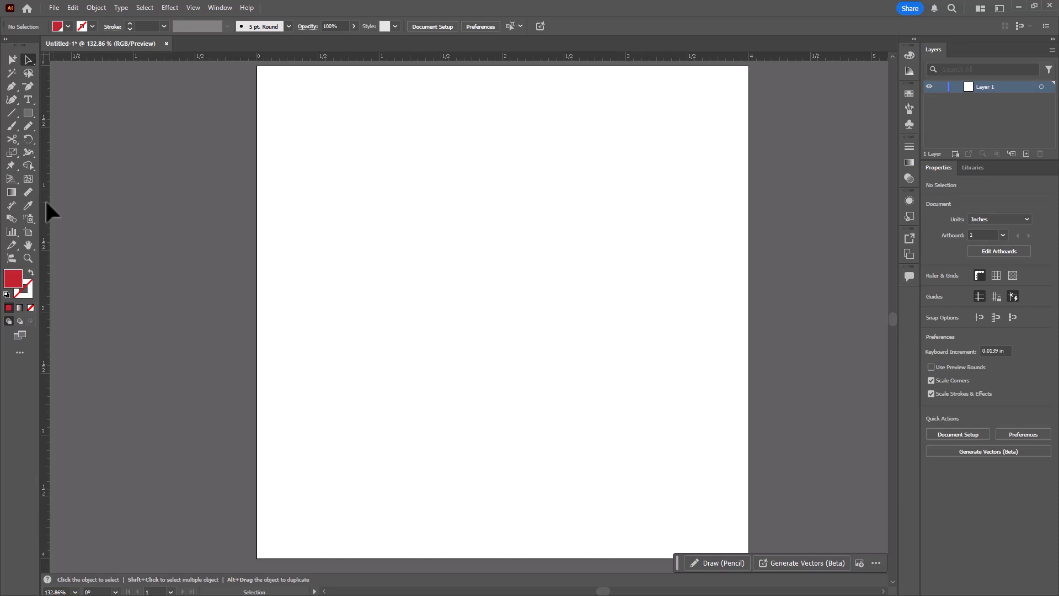
# - Choose the Pencil tool and set its fidelity to about midway between Accurate and Smooth
pyautogui.click(28, 125)
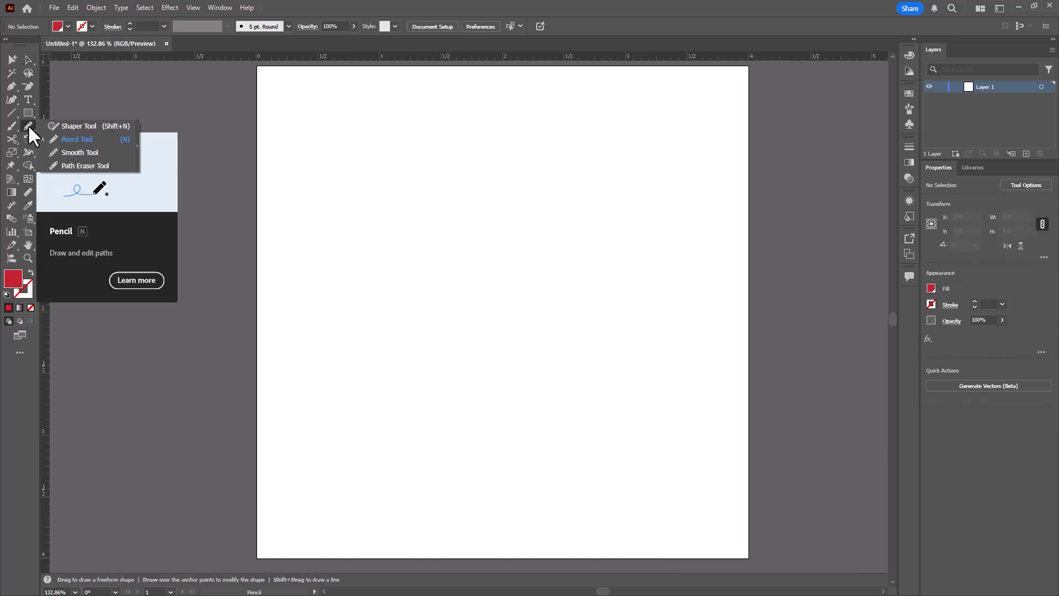
pyautogui.click(87, 126)
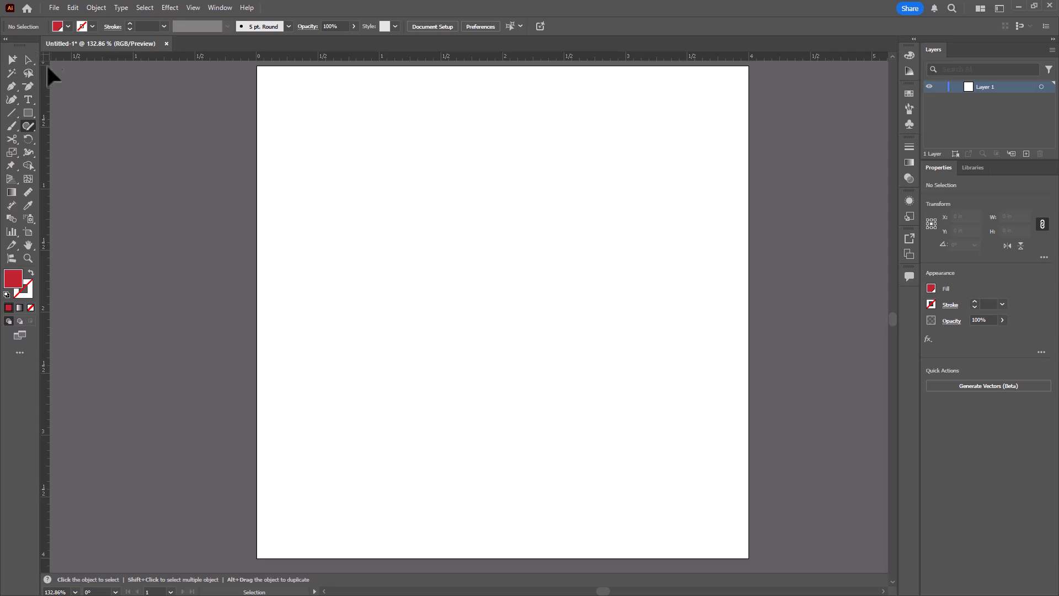
pyautogui.press('n')
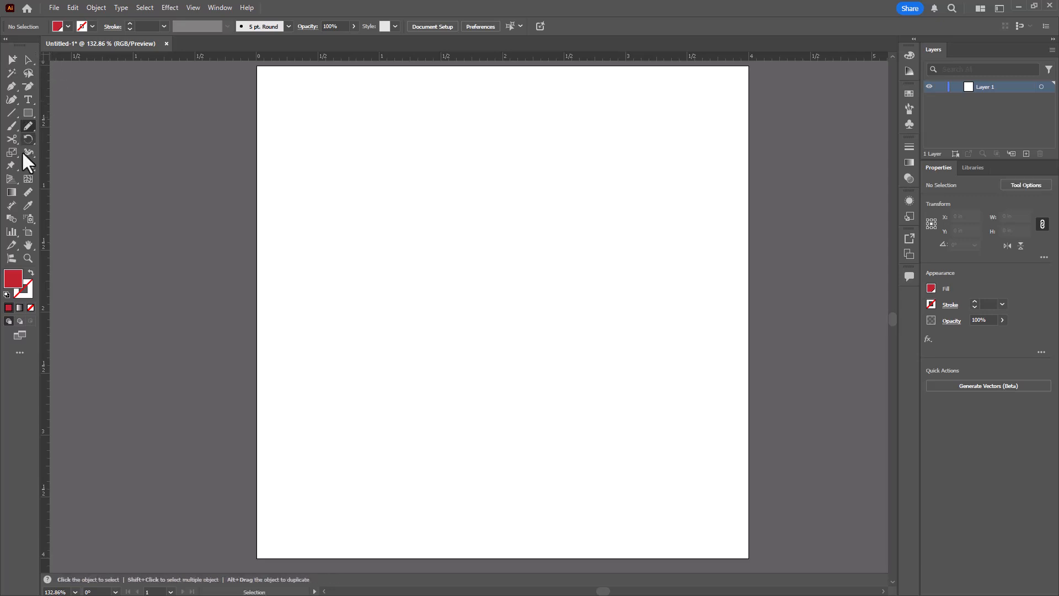
pyautogui.doubleClick(30, 124)
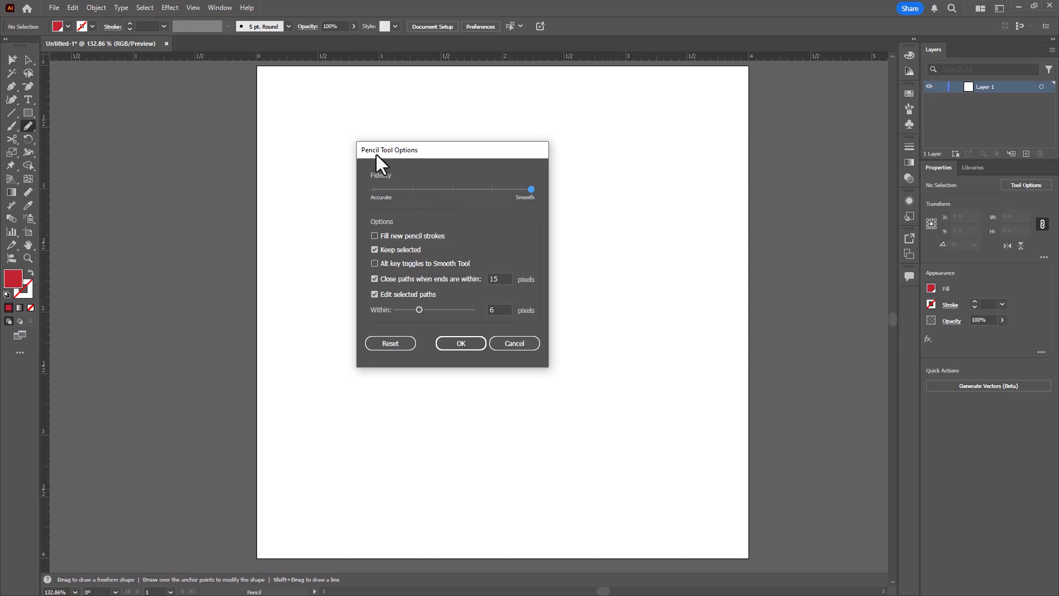
pyautogui.moveTo(530, 189); pyautogui.dragTo(429, 199)
pyautogui.click(461, 342)
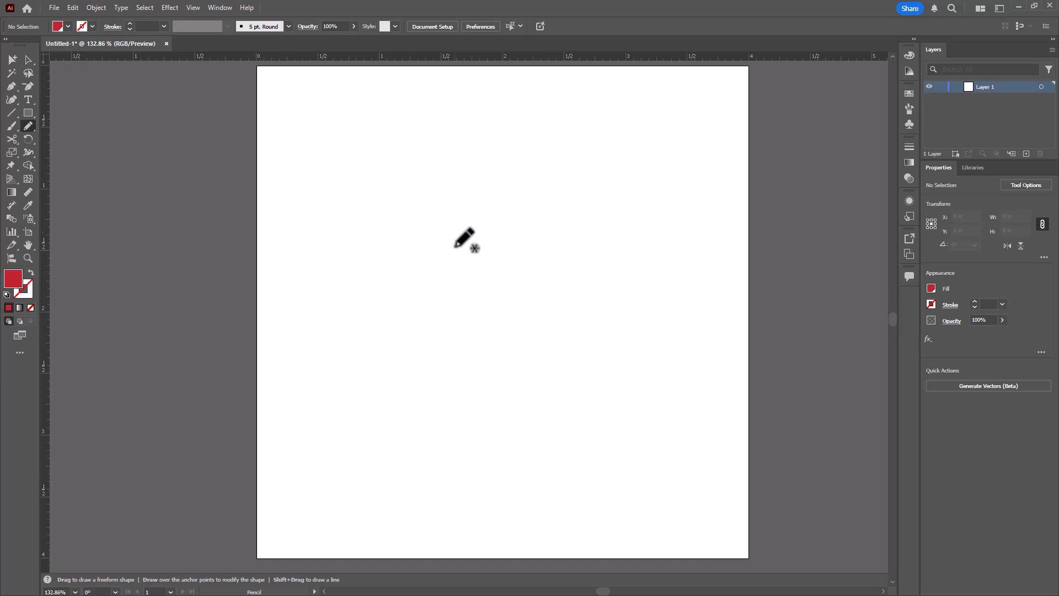
# - Draw a closed freehand eagle-head outline about 3 in wide and 2.8 in tall with the Pencil tool
pyautogui.moveTo(331, 424)
pyautogui.mouseDown()
pyautogui.moveTo(380, 388)
pyautogui.moveTo(411, 205)
pyautogui.moveTo(460, 173)
pyautogui.moveTo(528, 167)
pyautogui.moveTo(585, 186)
pyautogui.moveTo(620, 266)
pyautogui.moveTo(666, 276)
pyautogui.moveTo(707, 321)
pyautogui.moveTo(712, 358)
pyautogui.moveTo(697, 364)
pyautogui.moveTo(618, 345)
pyautogui.moveTo(627, 385)
pyautogui.moveTo(683, 451)
pyautogui.moveTo(666, 488)
pyautogui.moveTo(638, 501)
pyautogui.moveTo(538, 512)
pyautogui.moveTo(490, 504)
pyautogui.moveTo(405, 482)
pyautogui.moveTo(333, 430)
pyautogui.mouseUp()
pyautogui.rightClick(361, 412)
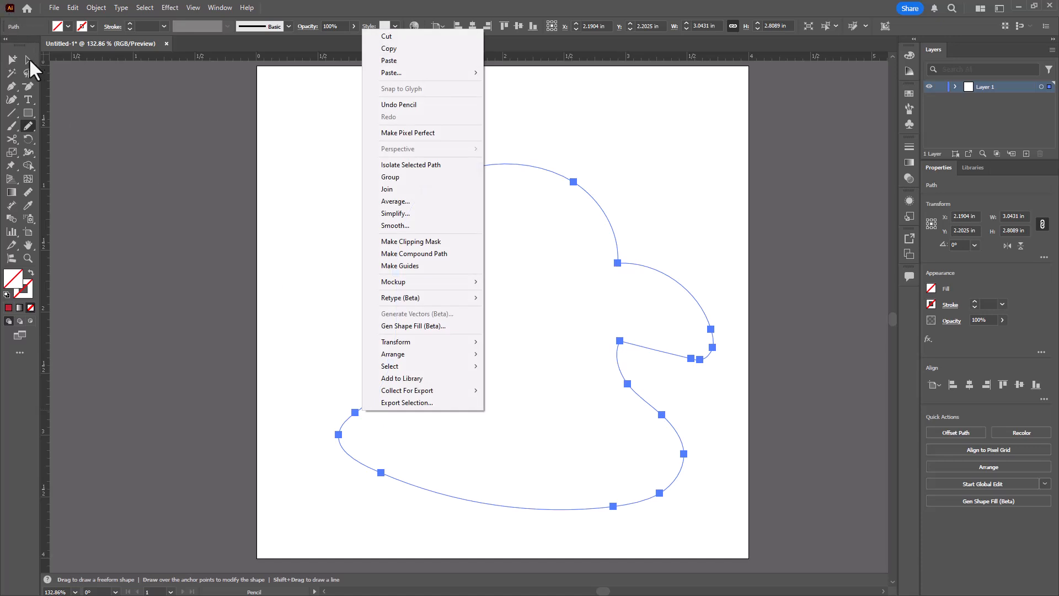
pyautogui.click(25, 58)
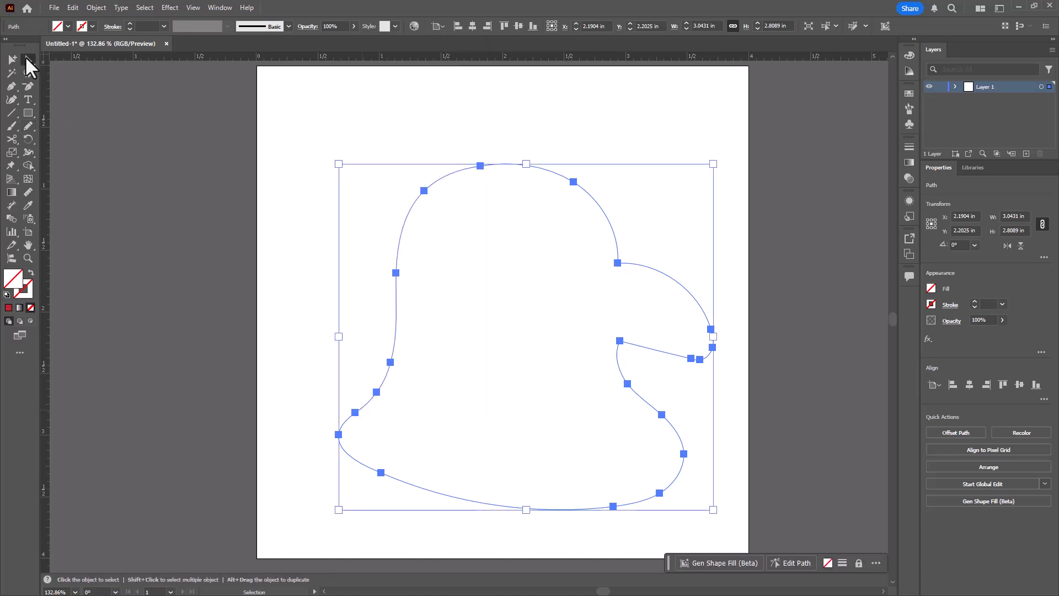
# - Apply a dark blue swatch as the outline's stroke colour and deselect it
pyautogui.click(92, 26)
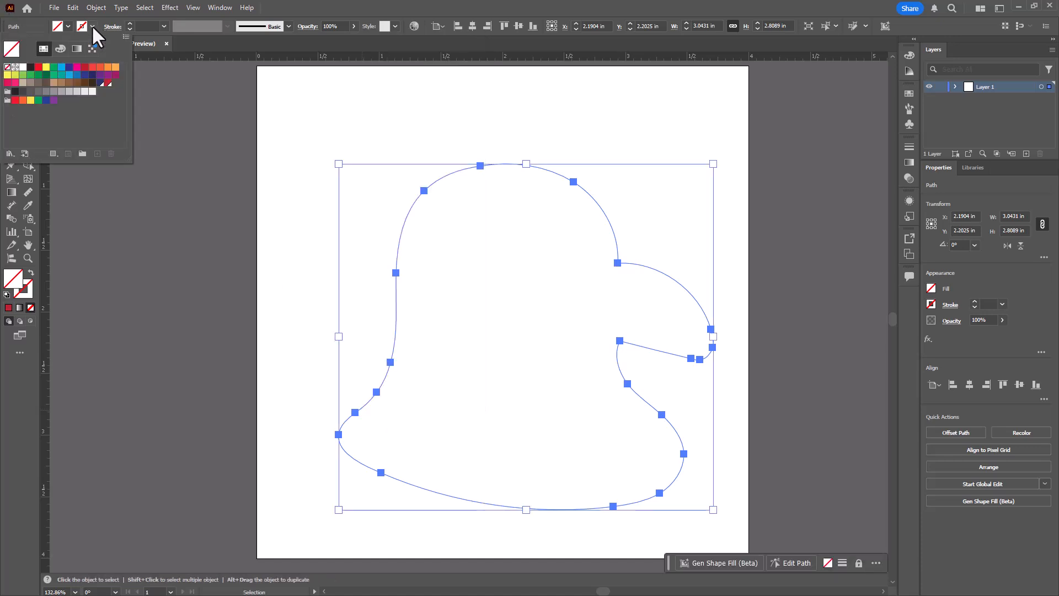
pyautogui.click(70, 75)
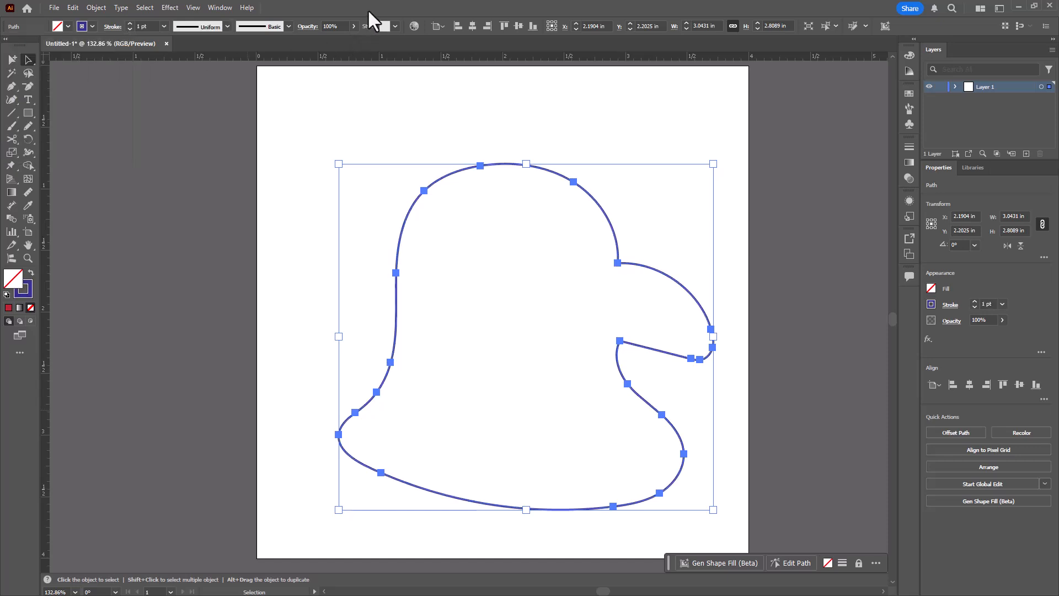
pyautogui.click(207, 281)
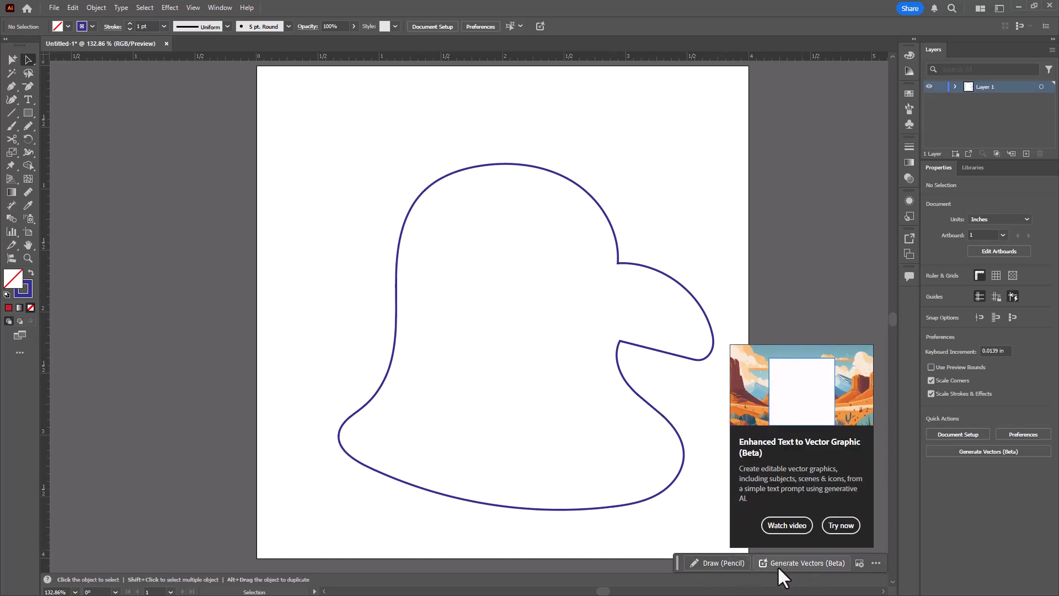
# - Select the outline and start Gen Shape Fill with the prompt smiling eagle wearing headphones
pyautogui.click(632, 265)
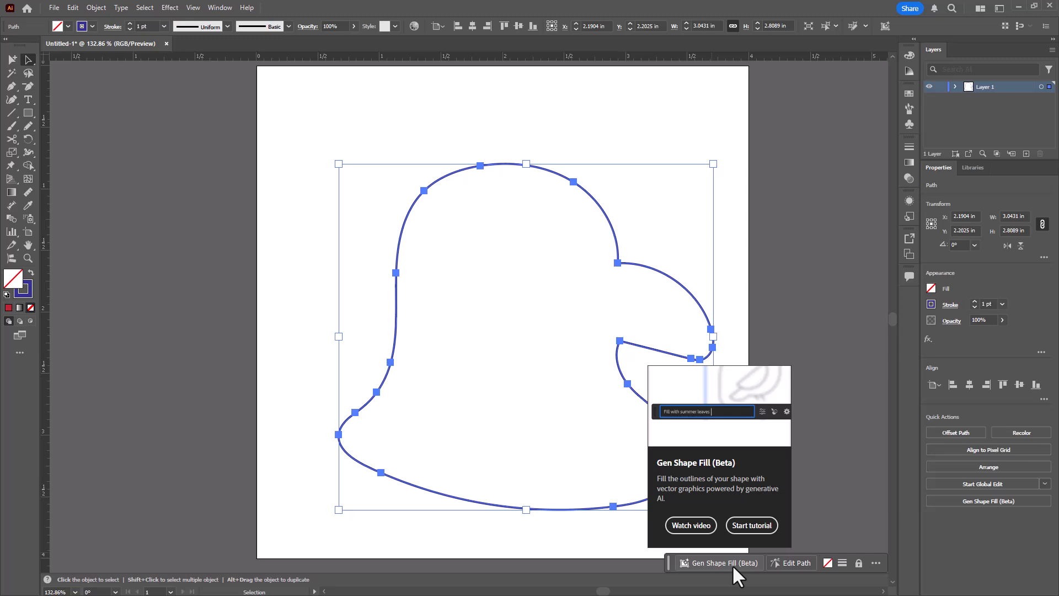
pyautogui.click(220, 7)
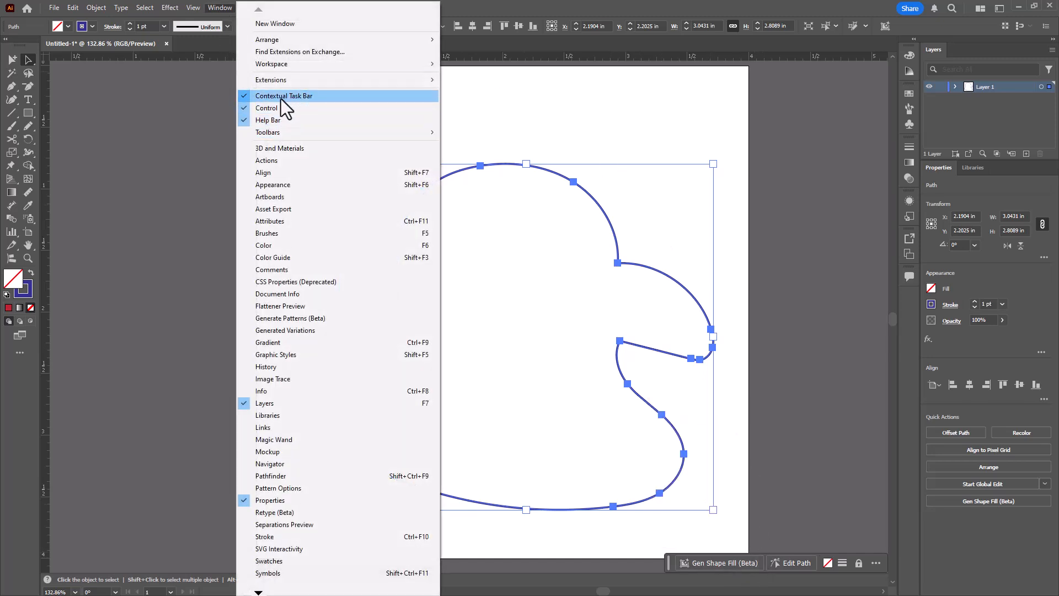
pyautogui.click(726, 562)
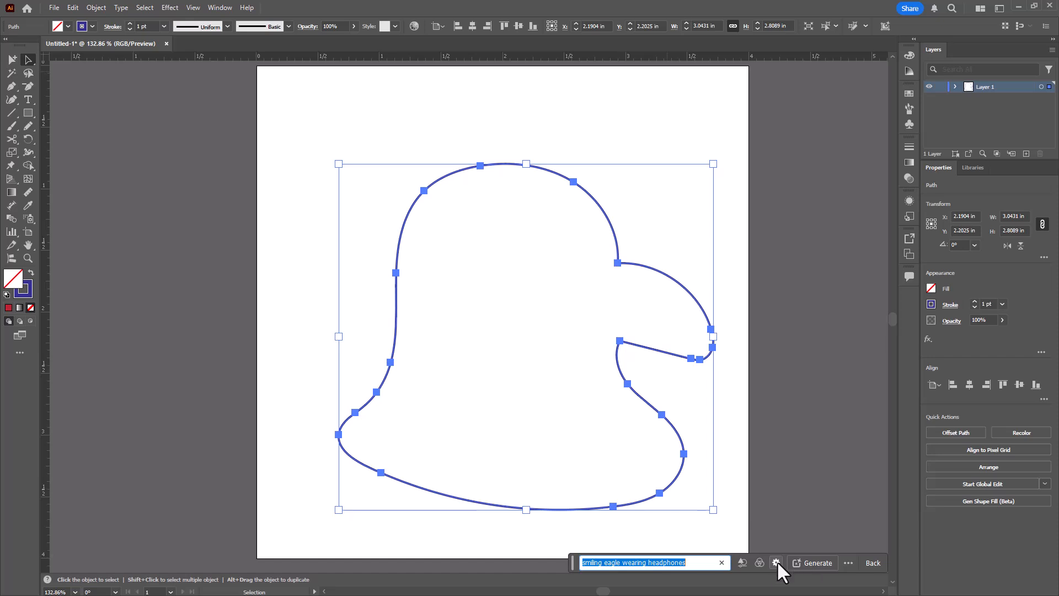
pyautogui.moveTo(739, 561)
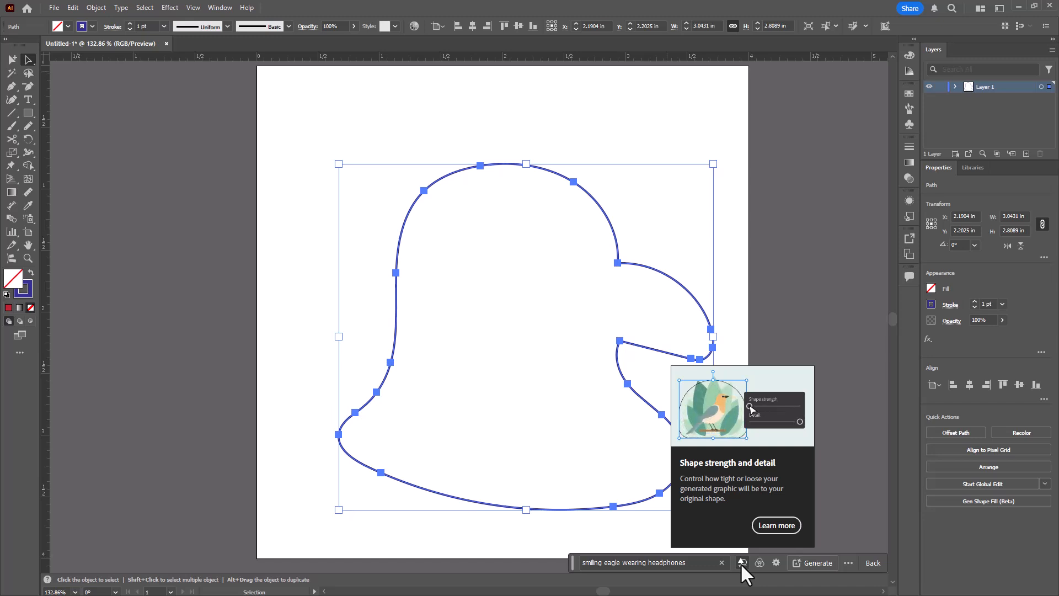
pyautogui.click(775, 562)
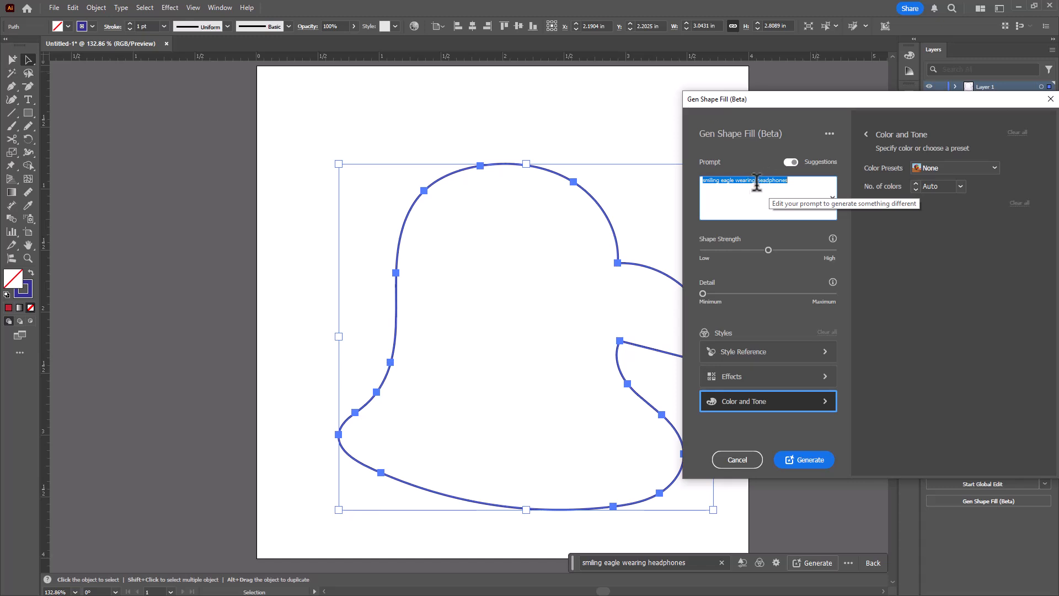
pyautogui.moveTo(769, 251); pyautogui.dragTo(818, 257)
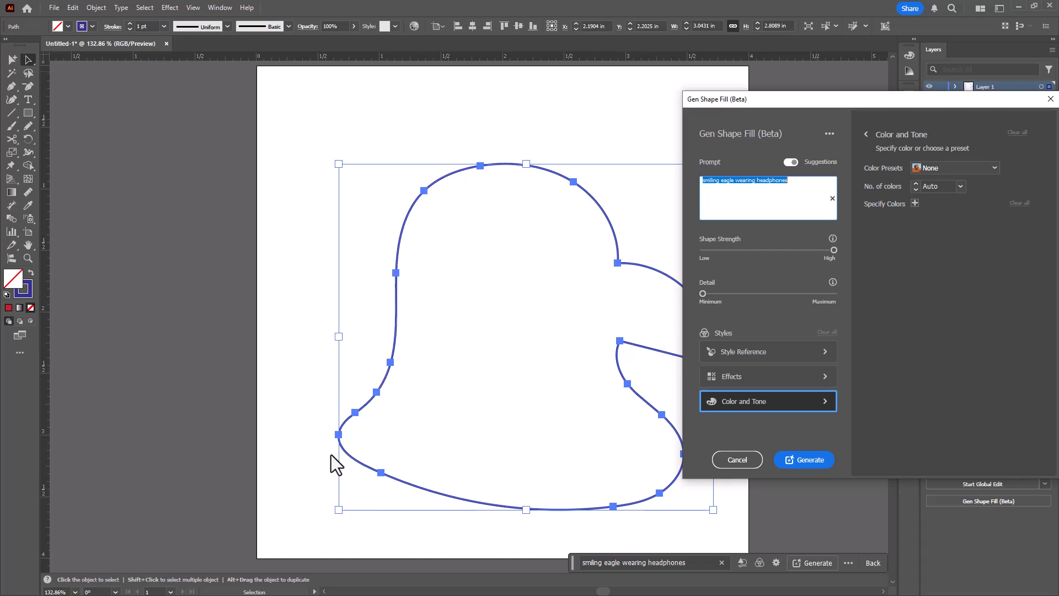
pyautogui.moveTo(832, 253); pyautogui.dragTo(777, 258)
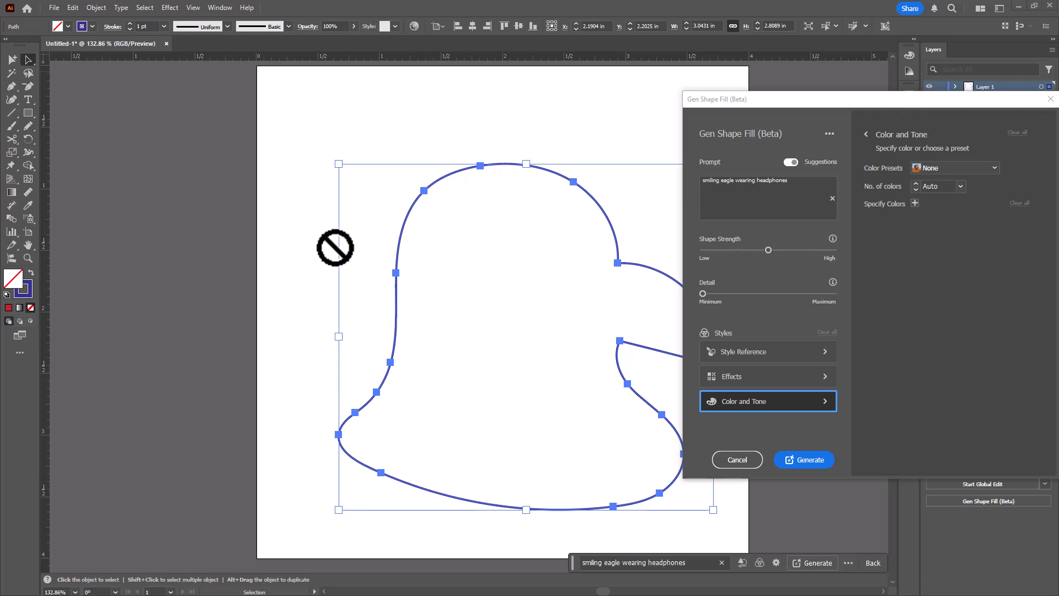
pyautogui.click(742, 461)
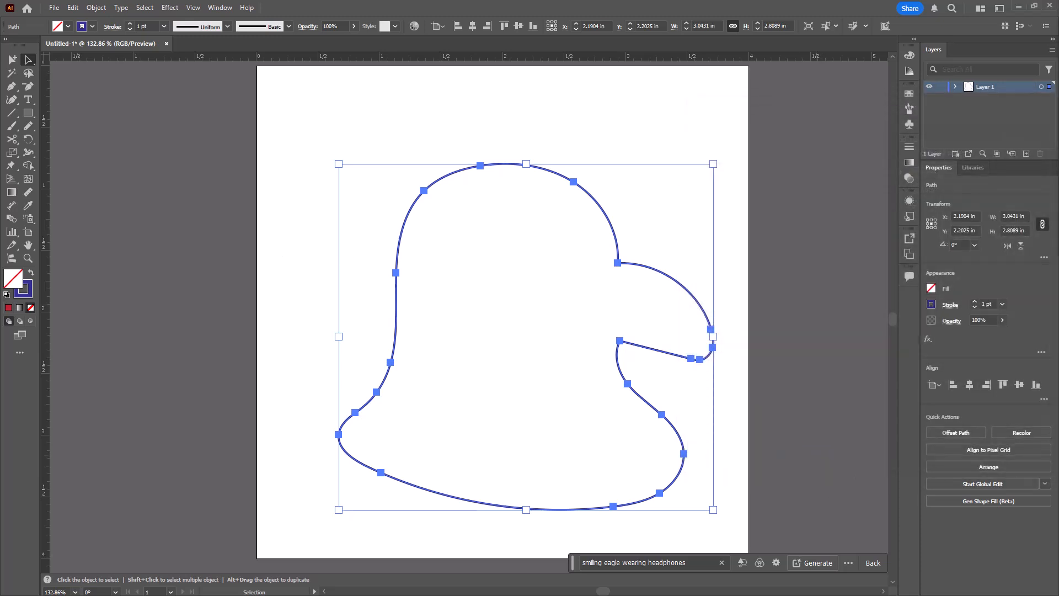
# - Bring the school eagle logo image onto the artboard
pyautogui.moveTo(1058, 386); pyautogui.dragTo(398, 316)
pyautogui.moveTo(215, 274); pyautogui.dragTo(187, 279)
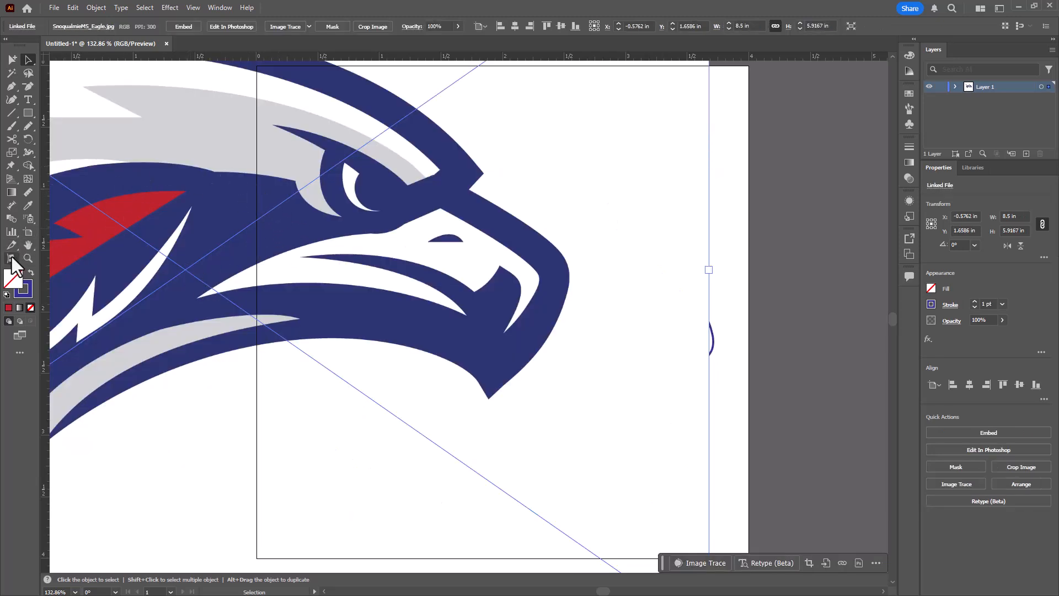
# - Sample the logo's light grey as the fill colour with the Eyedropper, then delete the logo image
pyautogui.click(28, 206)
pyautogui.click(199, 135)
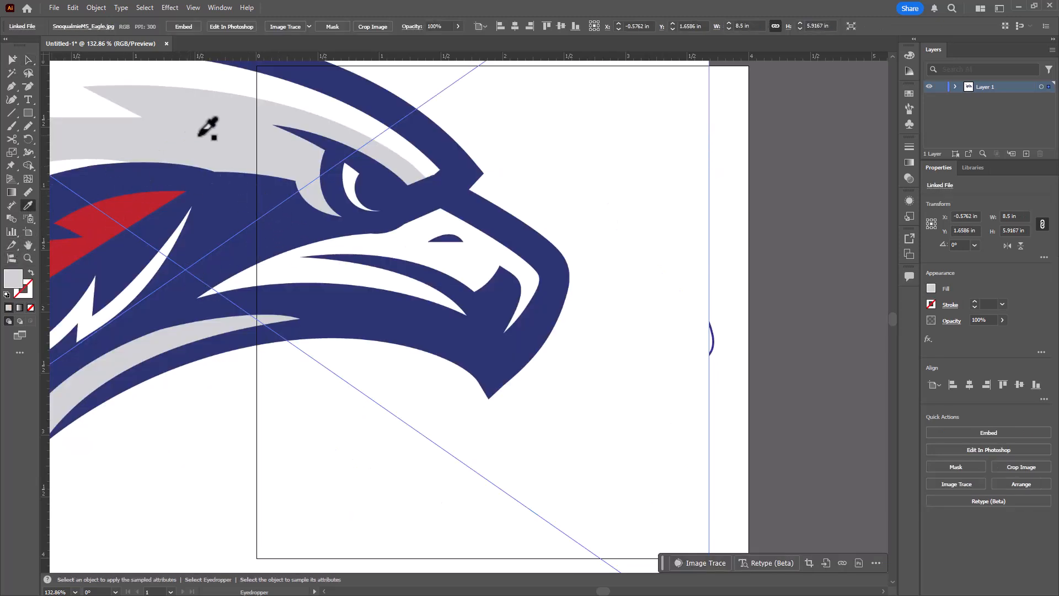
pyautogui.click(12, 59)
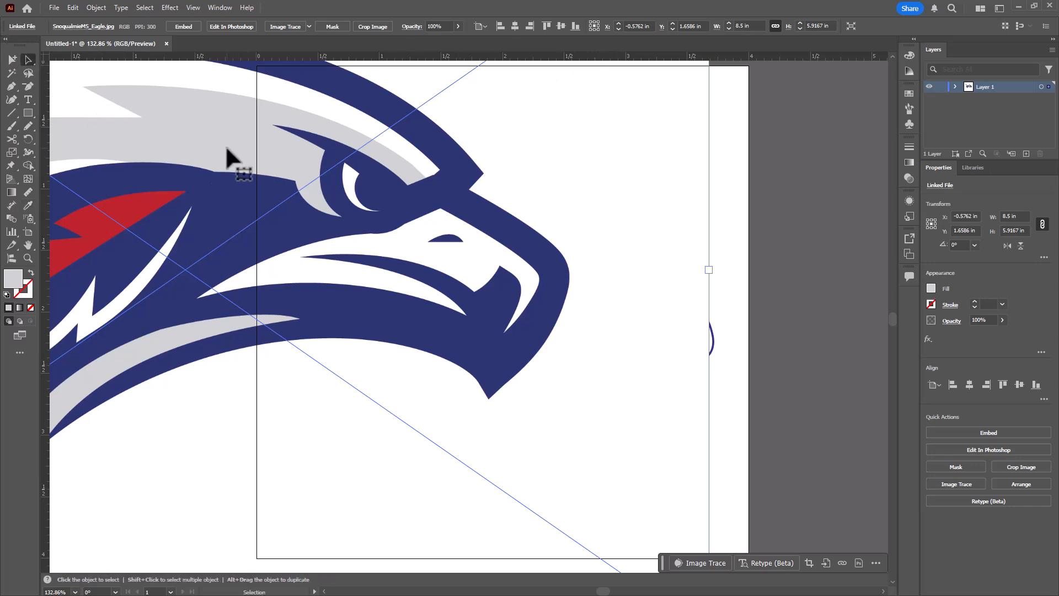
pyautogui.press('Delete')
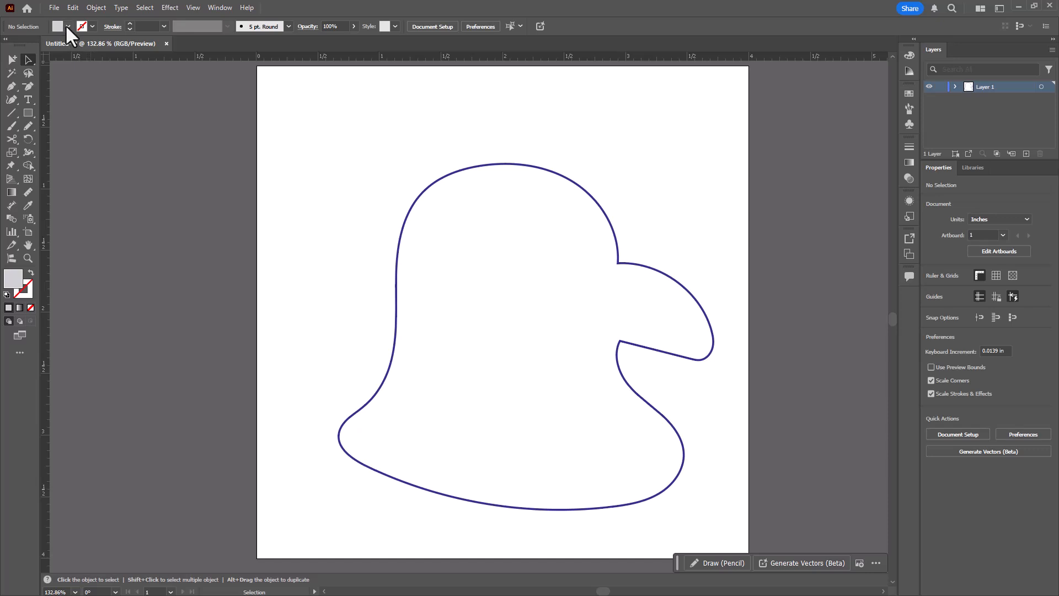
# - Save the current fill colour as a new swatch named sms grey
pyautogui.click(67, 26)
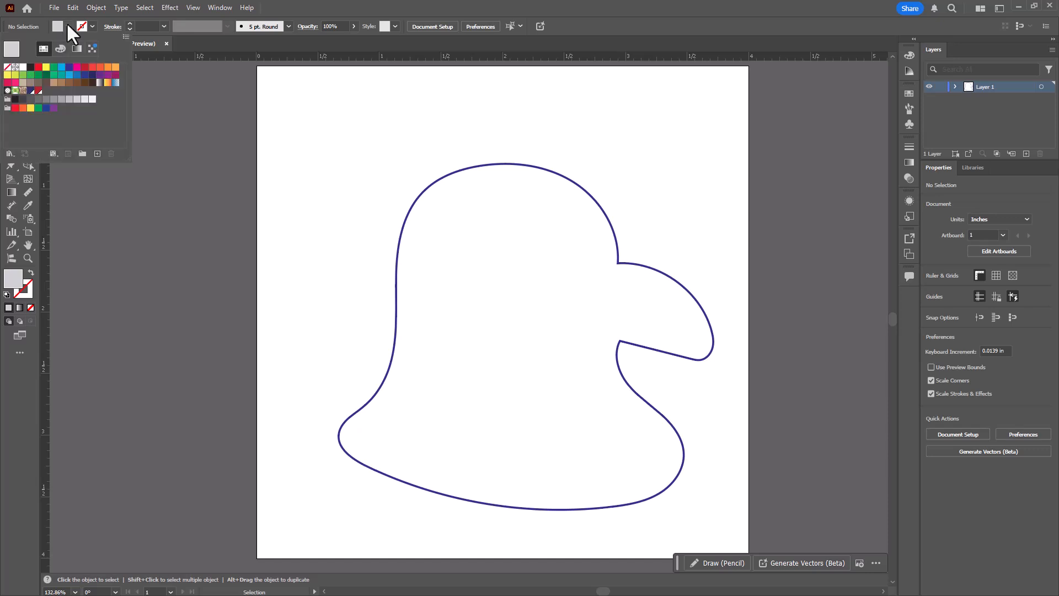
pyautogui.click(97, 154)
pyautogui.write('sms grea')
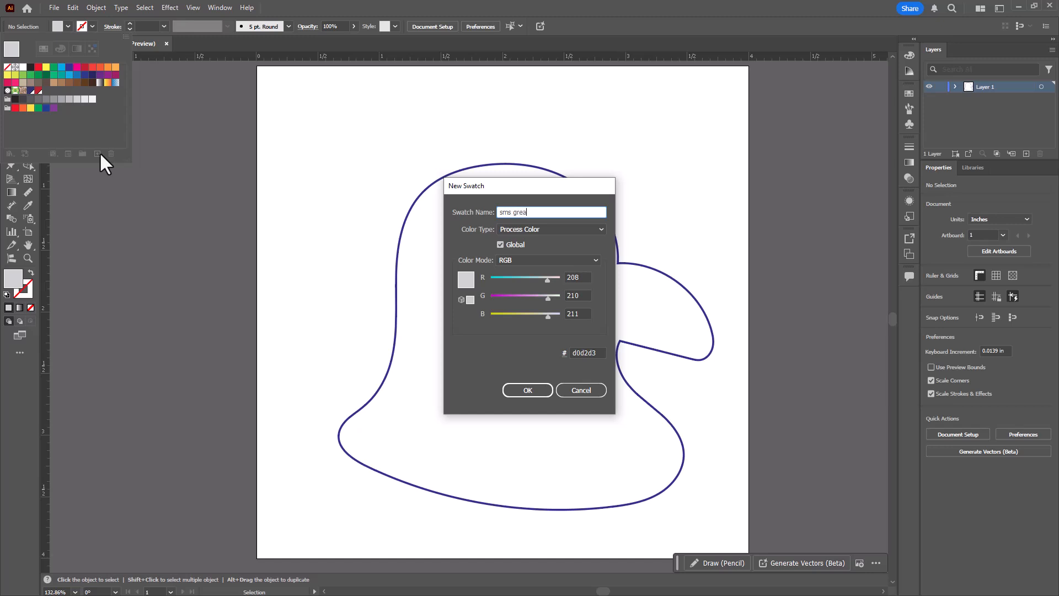
pyautogui.press('BackSpace')
pyautogui.write('y')
pyautogui.press('Return')
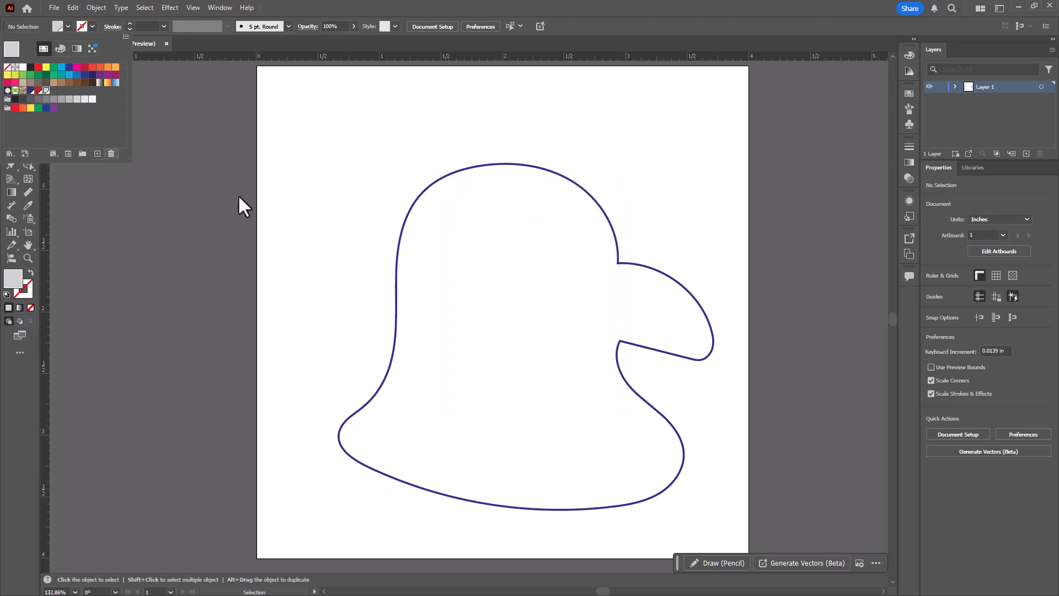
# - Reopen the outline's Gen Shape Fill settings and add the sms grey and other custom swatches as specified colours
pyautogui.click(684, 288)
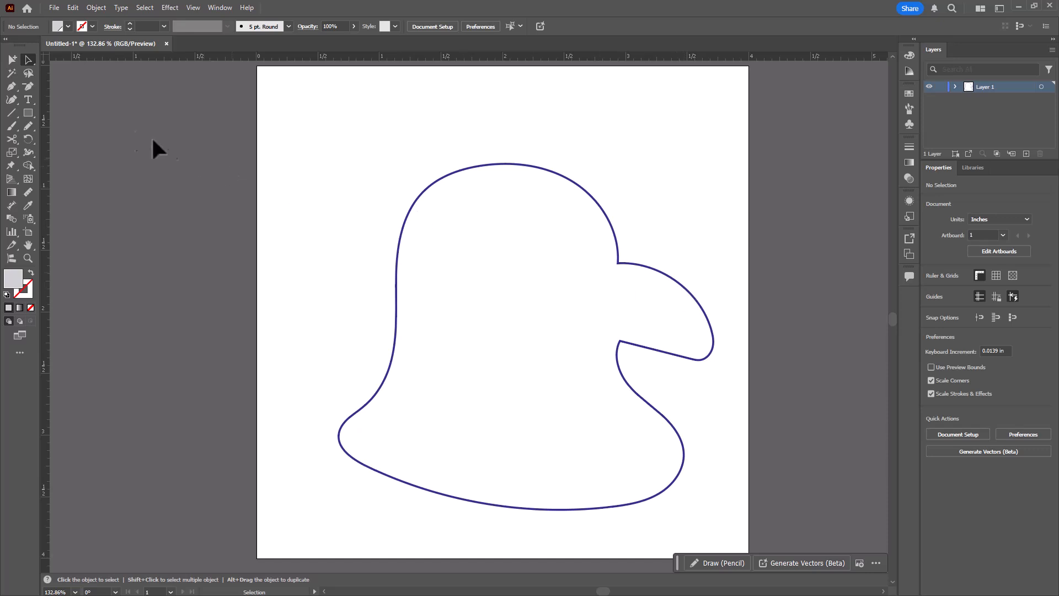
pyautogui.click(603, 212)
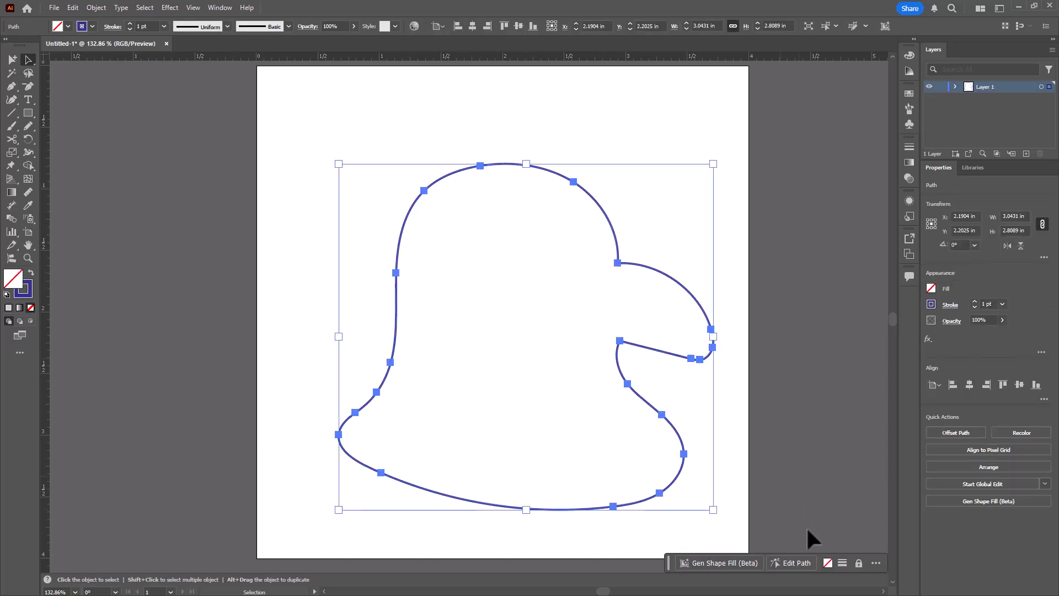
pyautogui.click(742, 562)
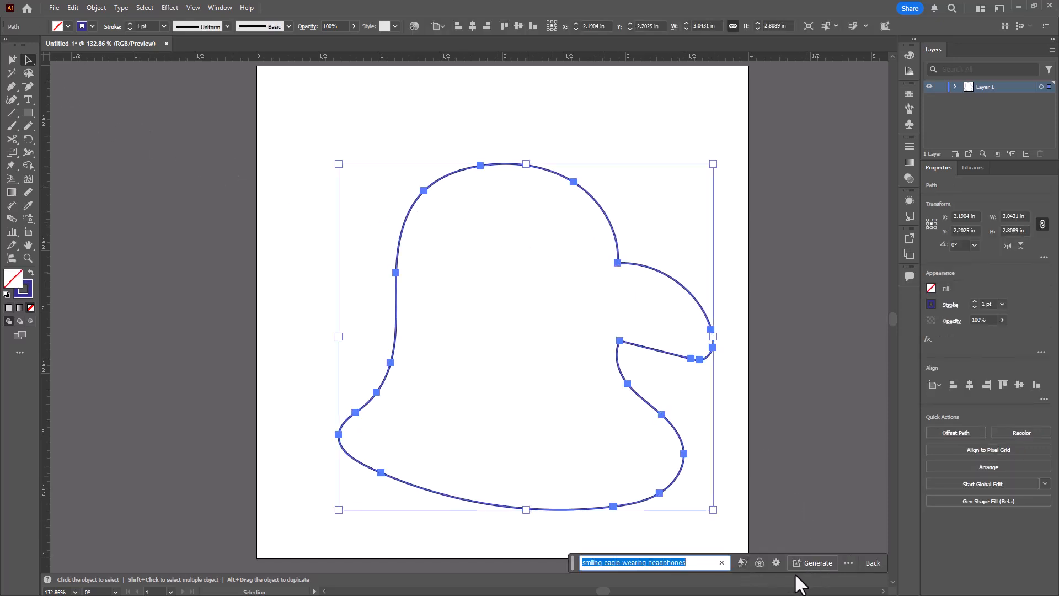
pyautogui.click(775, 562)
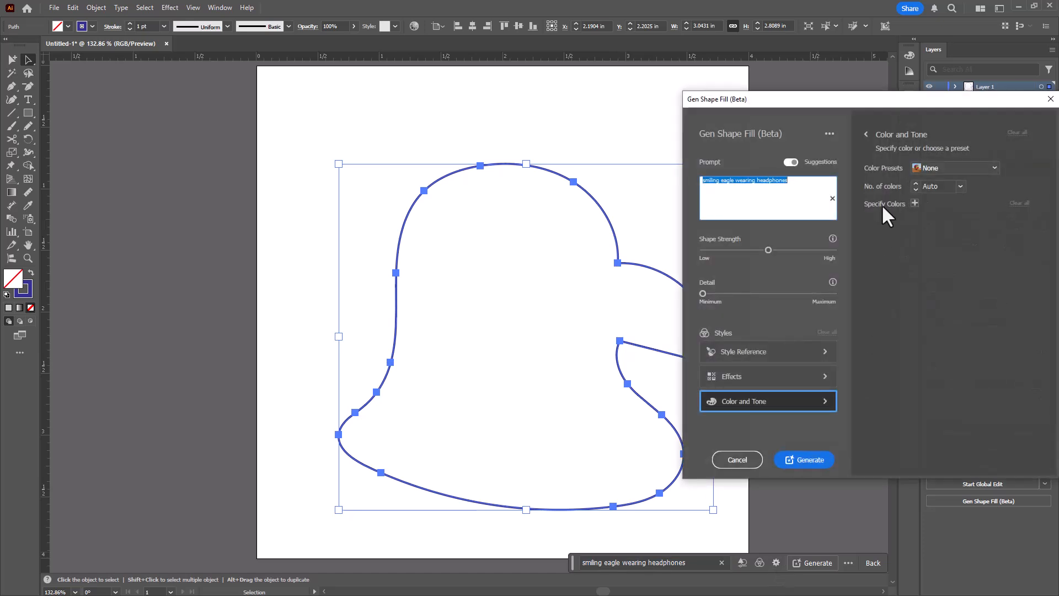
pyautogui.click(914, 203)
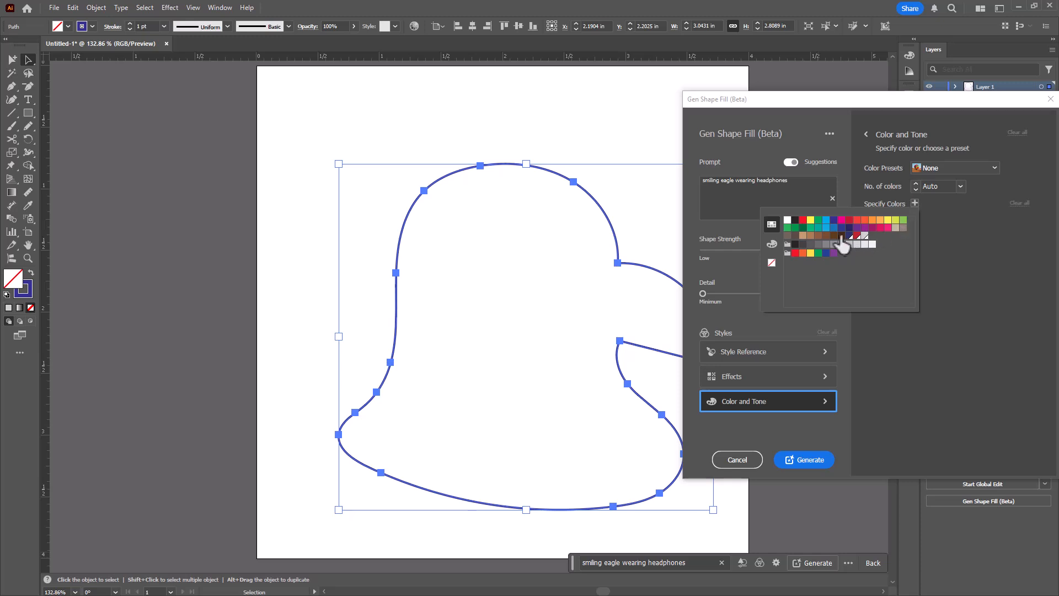
pyautogui.click(864, 236)
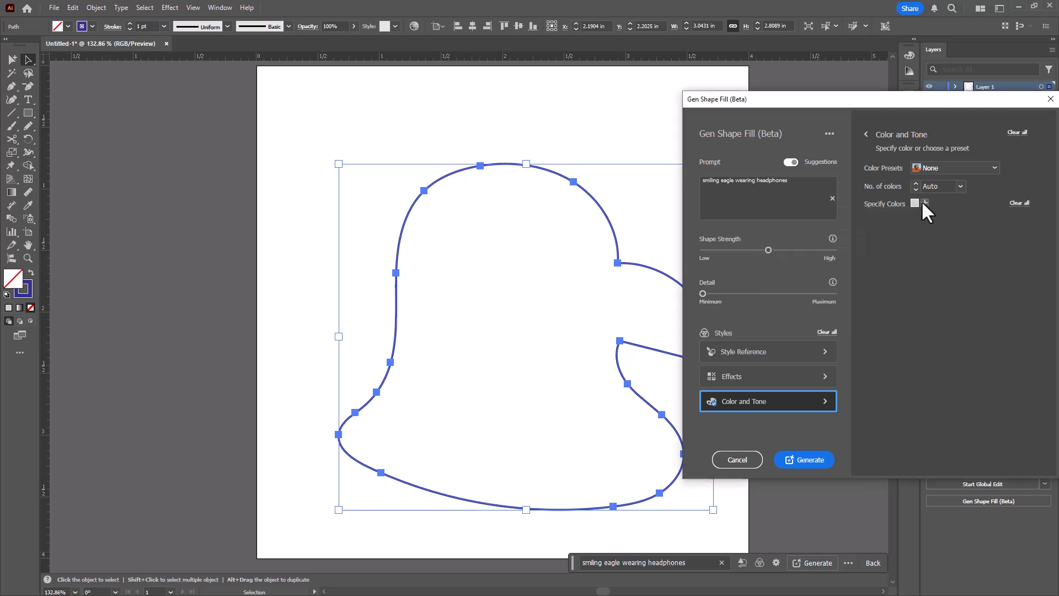
pyautogui.click(923, 203)
pyautogui.click(866, 235)
pyautogui.click(933, 201)
pyautogui.click(933, 202)
pyautogui.click(869, 235)
# - Apply the Flat Design effect and generate the shape fill
pyautogui.click(752, 375)
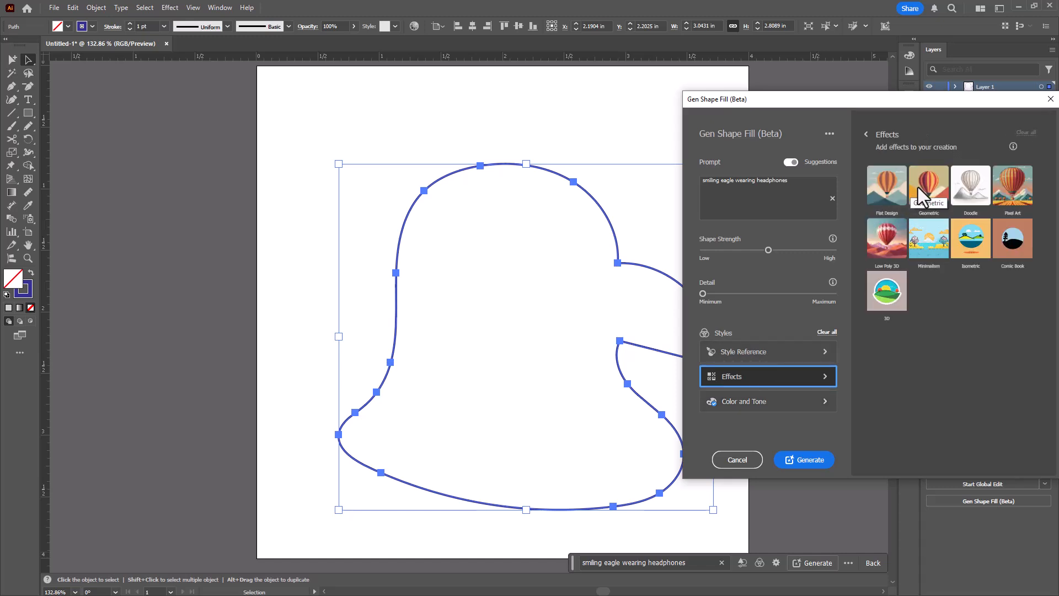
pyautogui.click(886, 188)
pyautogui.click(809, 458)
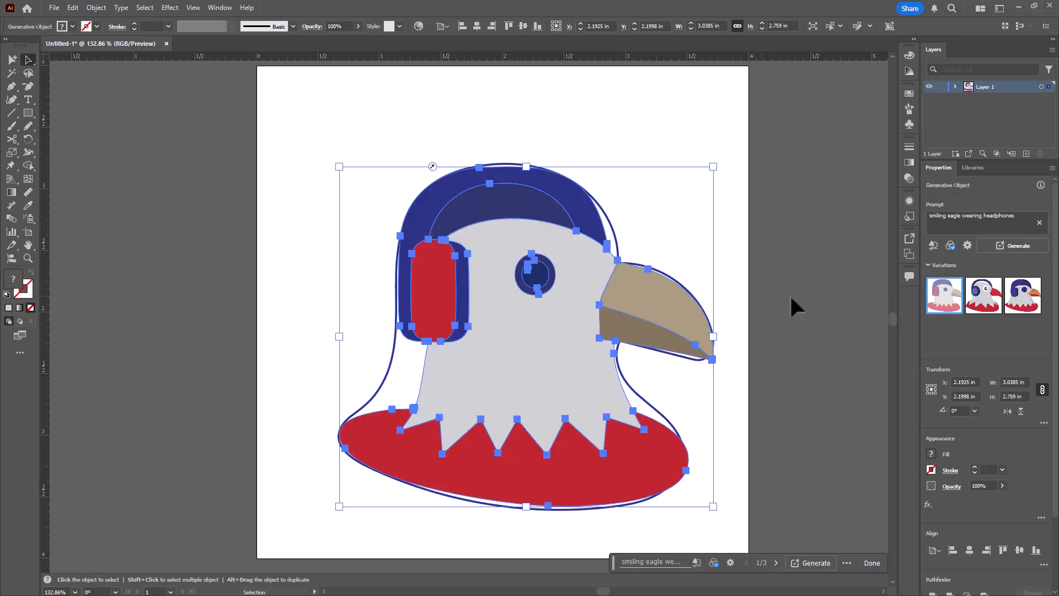
# - Switch between the generated variations, ending on the third one
pyautogui.click(990, 293)
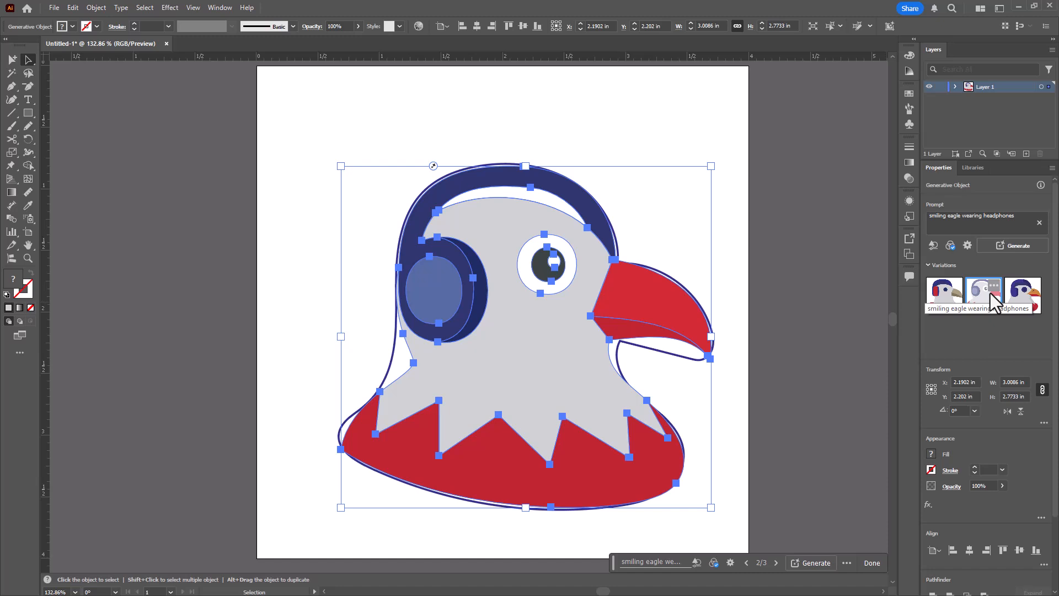
pyautogui.click(1012, 299)
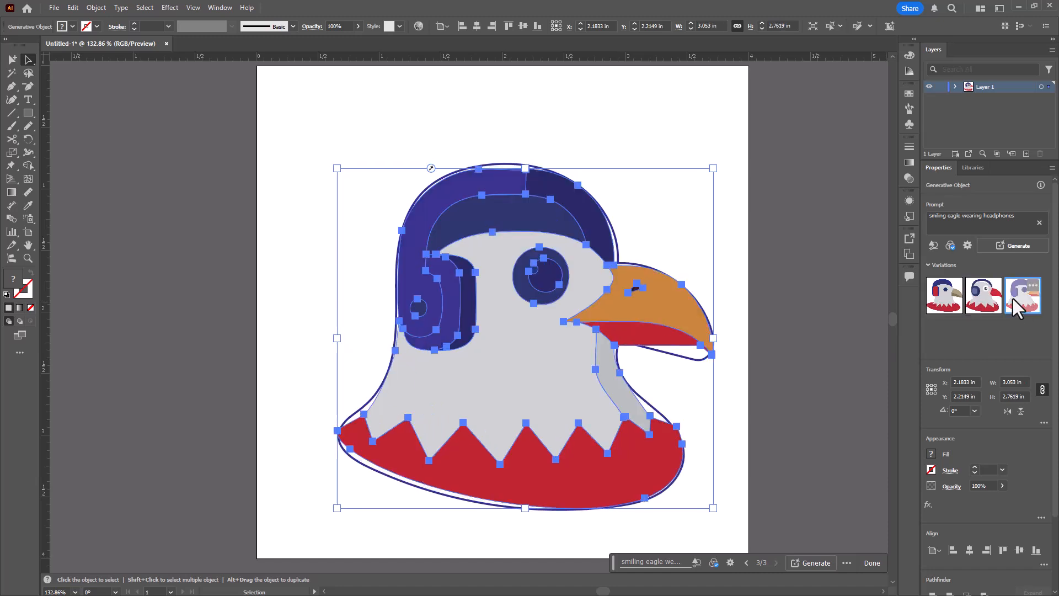
# - Compare the second variation again, return to the third one, and deselect the generated eagle
pyautogui.click(988, 303)
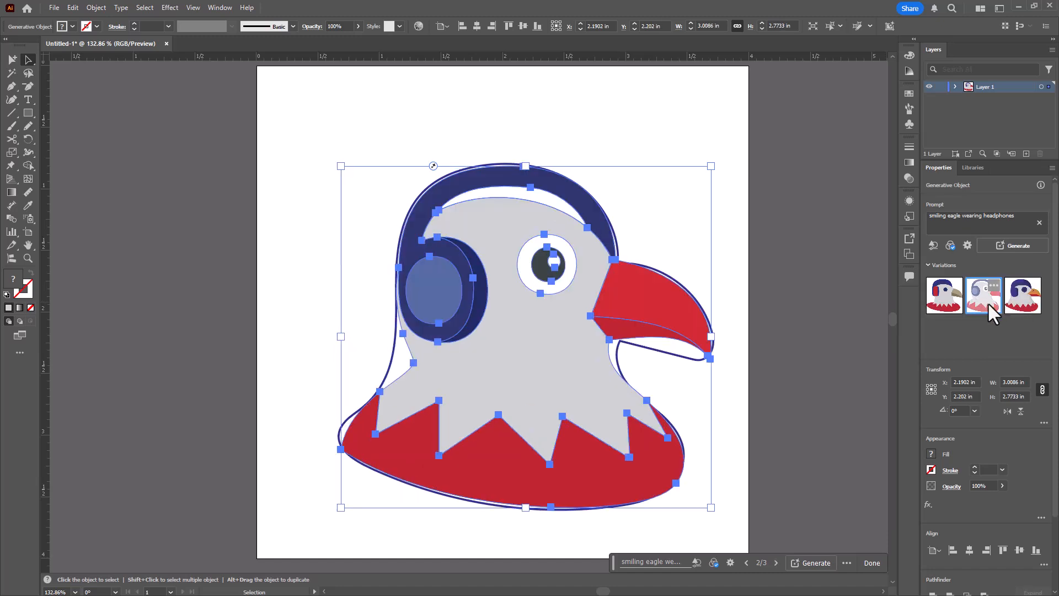
pyautogui.click(1017, 300)
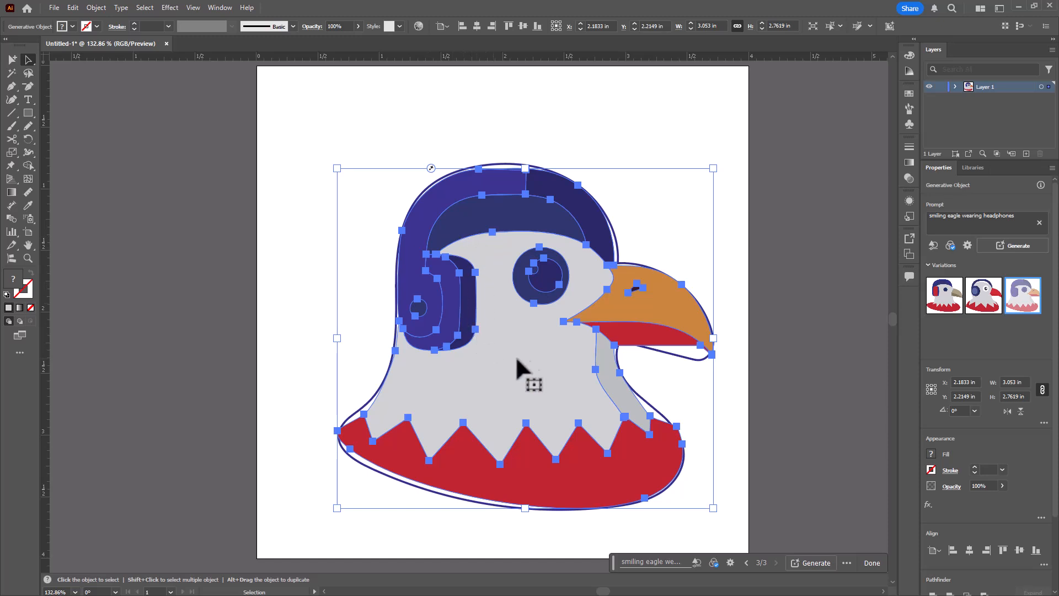
pyautogui.click(644, 117)
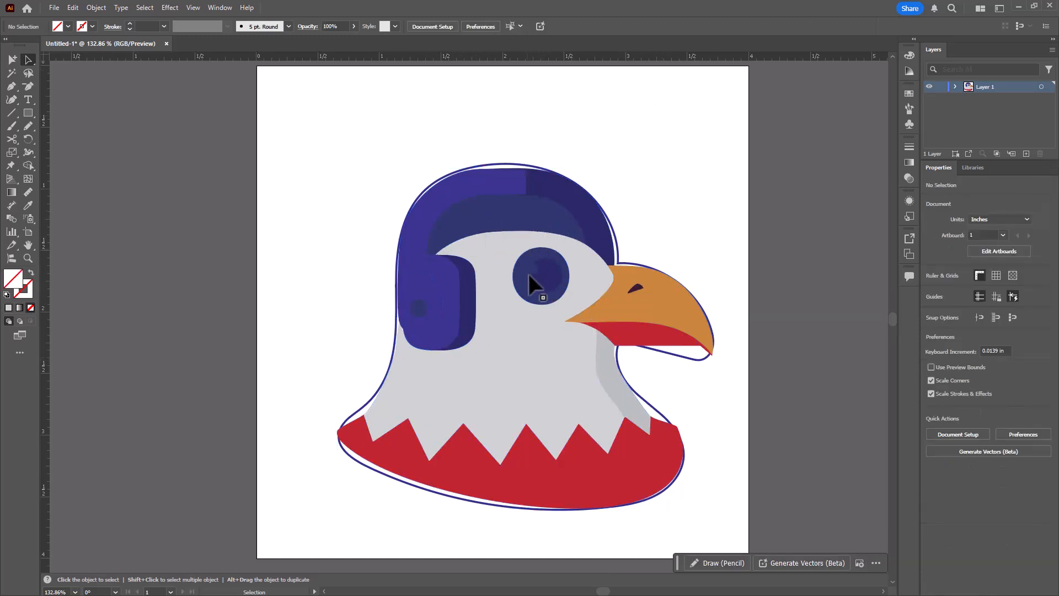
# - Move the generated eagle off the artboard to the left and delete the inner band of its headphones
pyautogui.moveTo(512, 309); pyautogui.dragTo(156, 227)
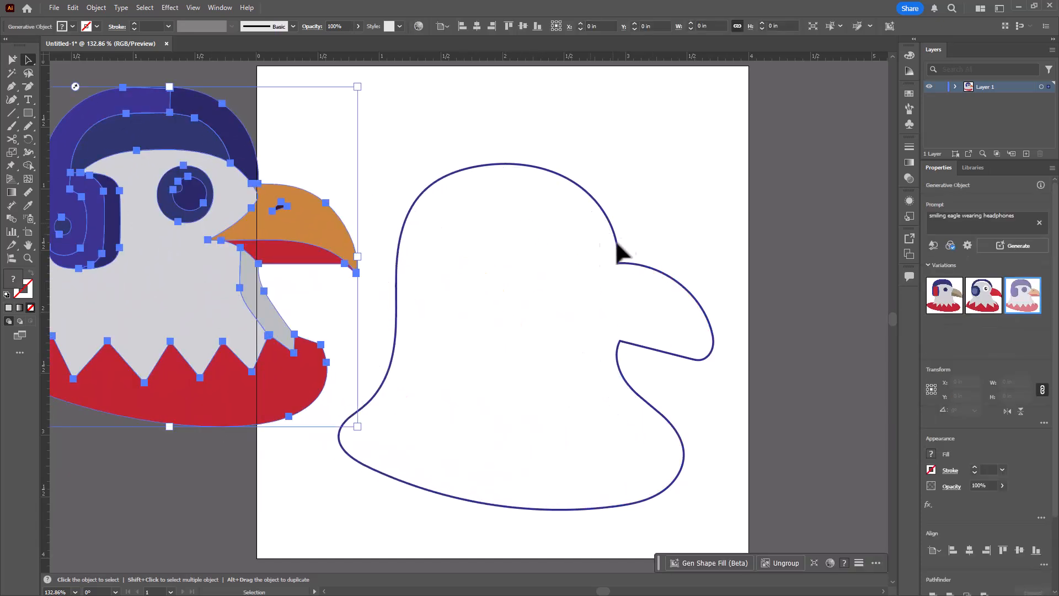
pyautogui.click(27, 59)
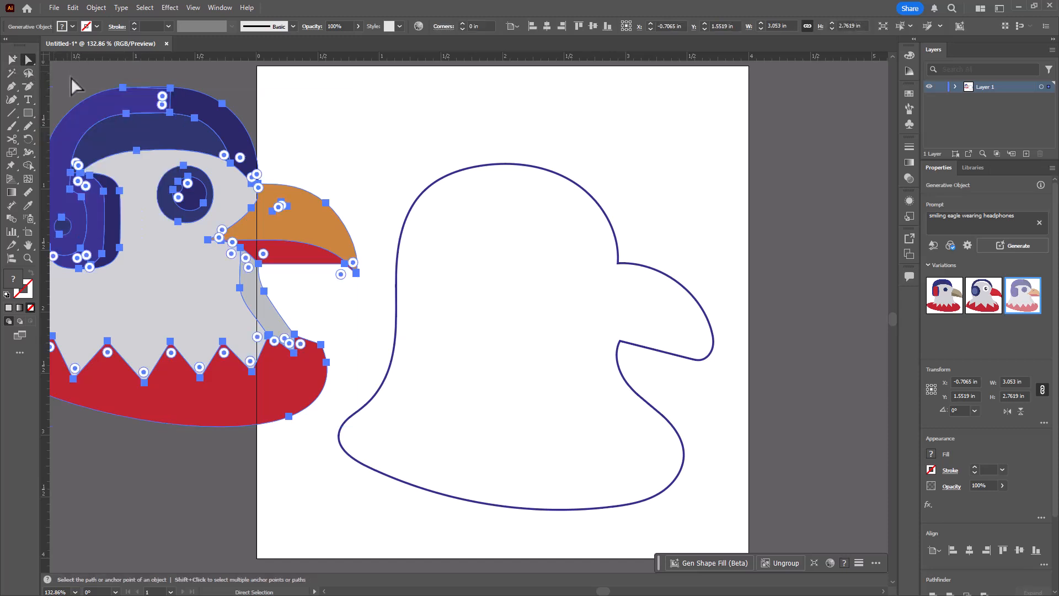
pyautogui.click(341, 89)
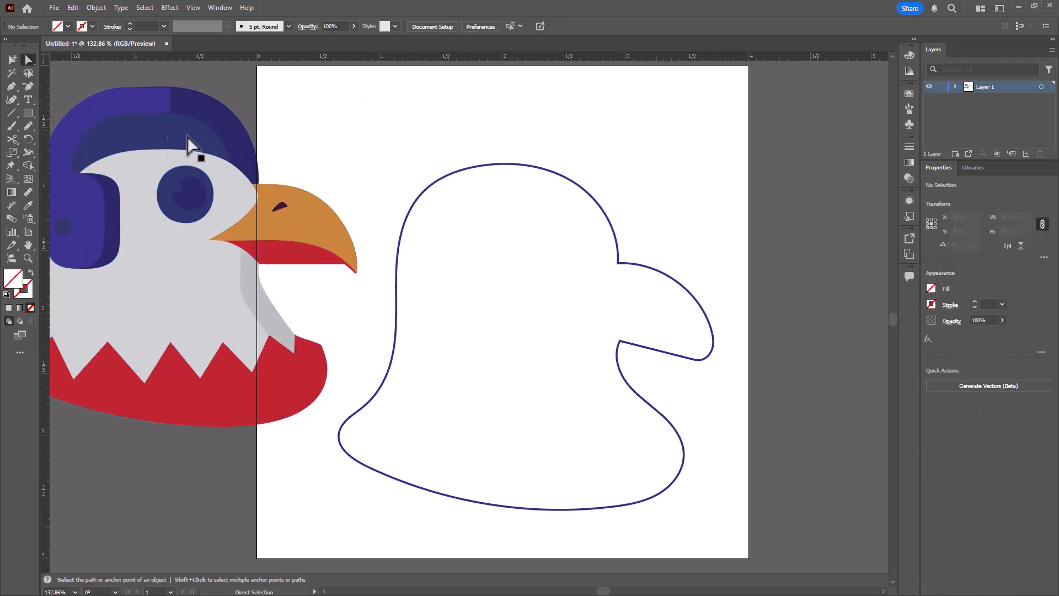
pyautogui.click(155, 146)
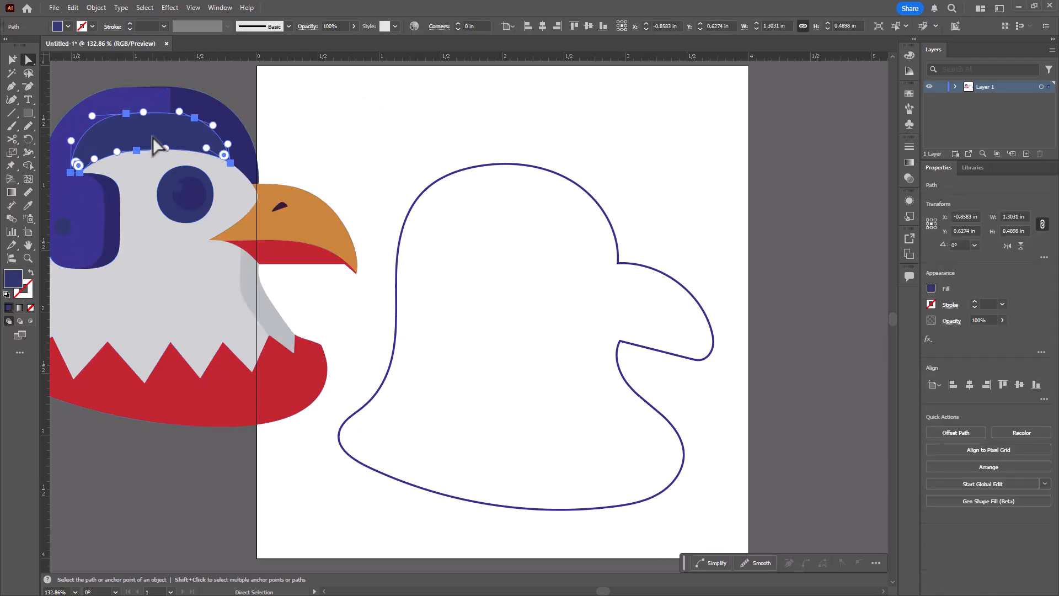
pyautogui.press('Delete')
# - Change the beak's fill to the dark blue swatch
pyautogui.click(313, 234)
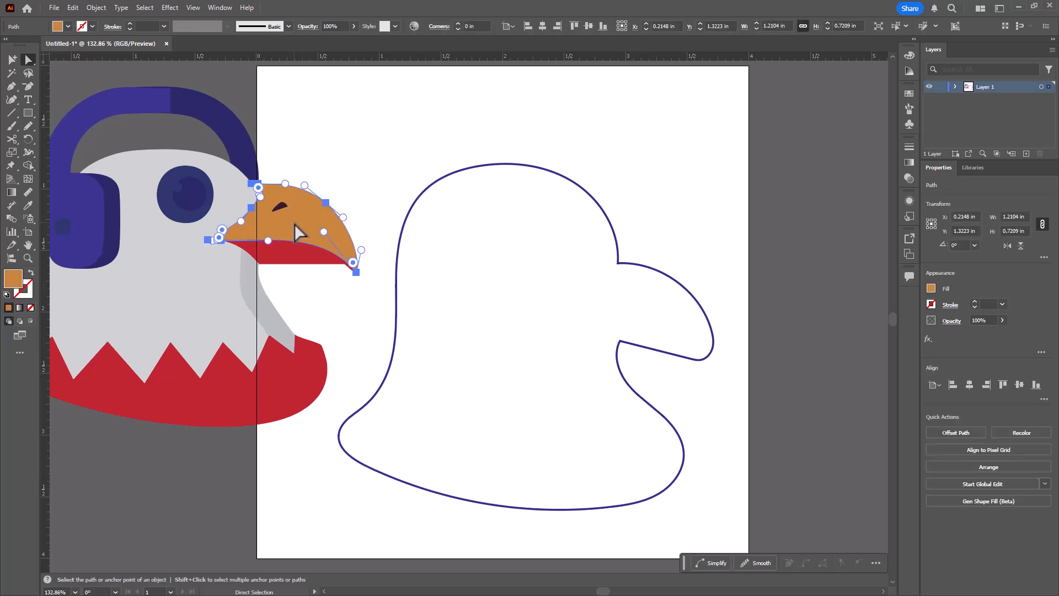
pyautogui.click(67, 25)
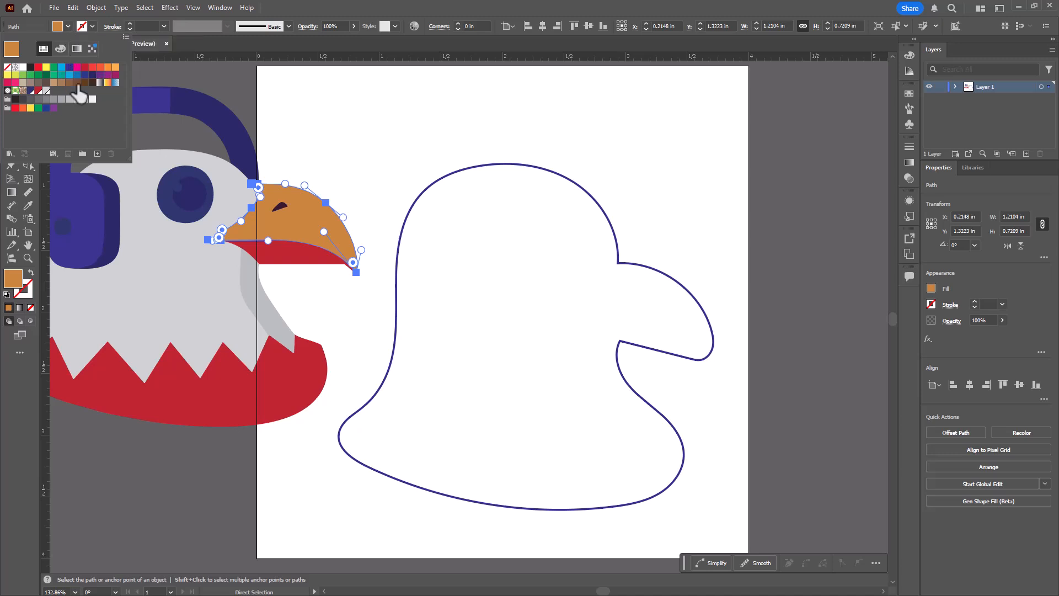
pyautogui.click(30, 90)
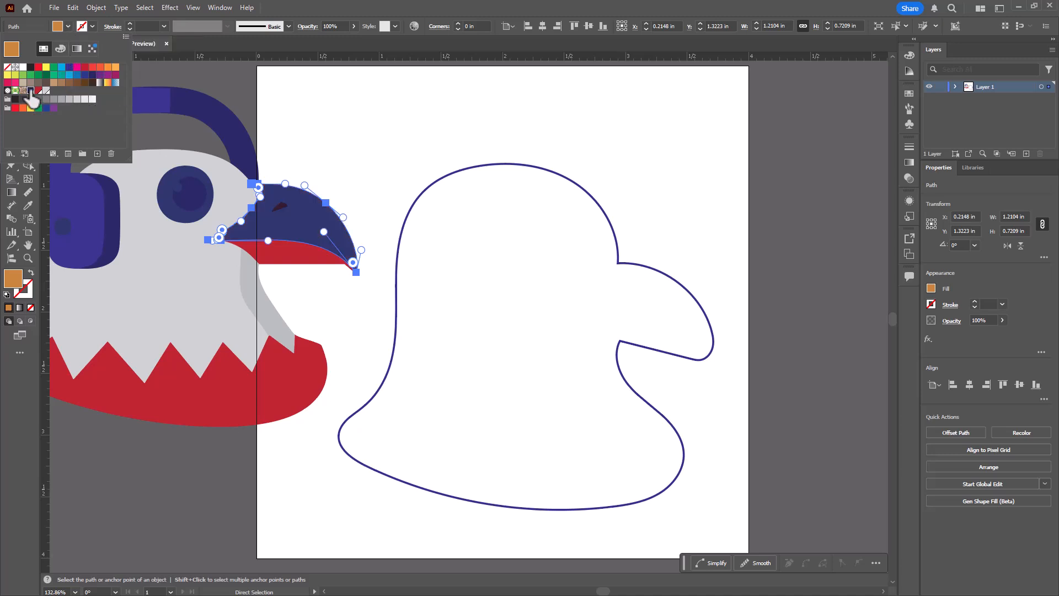
pyautogui.click(286, 124)
pyautogui.click(287, 124)
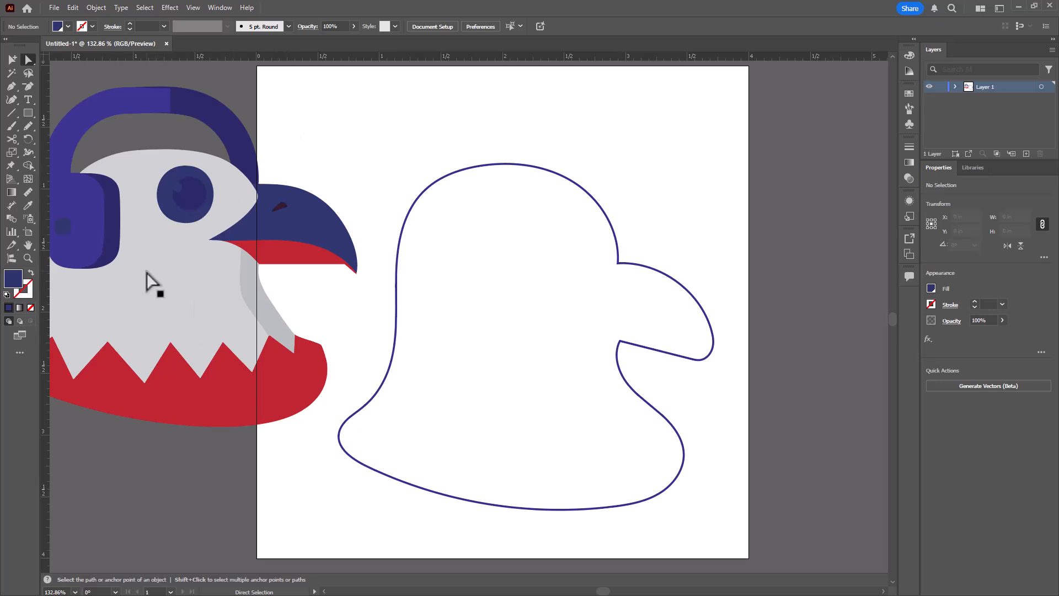
# - Select the eagle outline and generate a new shape fill from its settings, toggling the Flat Design and Geometric effects
pyautogui.click(618, 247)
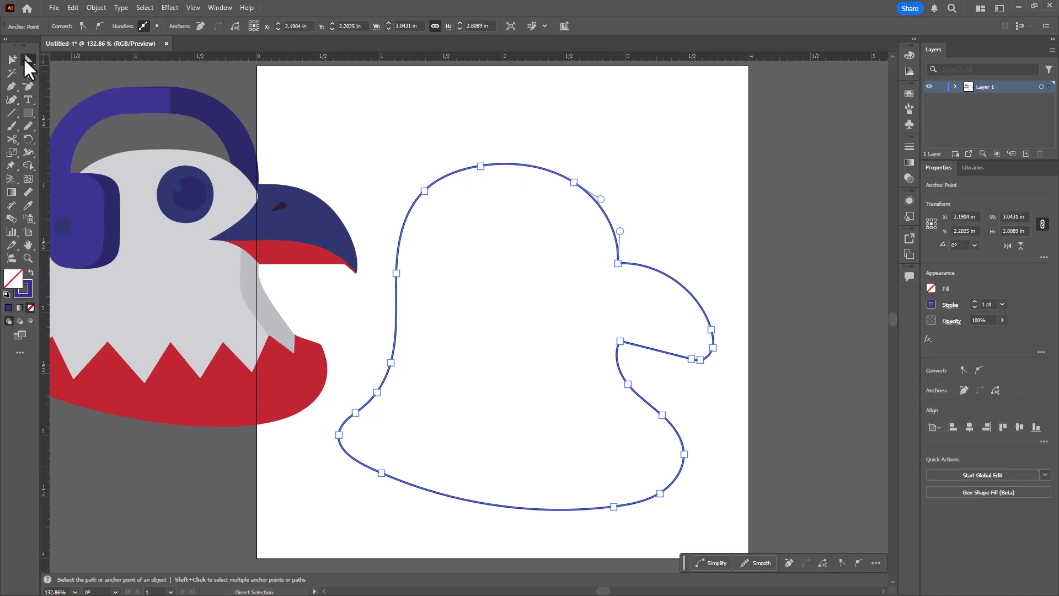
pyautogui.click(24, 58)
pyautogui.click(54, 58)
pyautogui.click(599, 205)
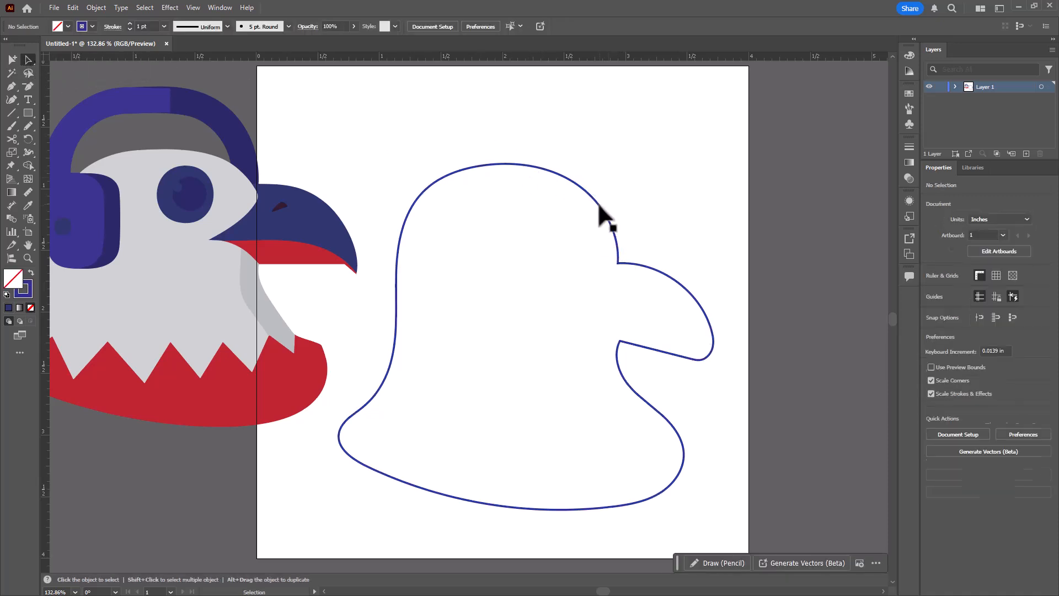
pyautogui.click(600, 204)
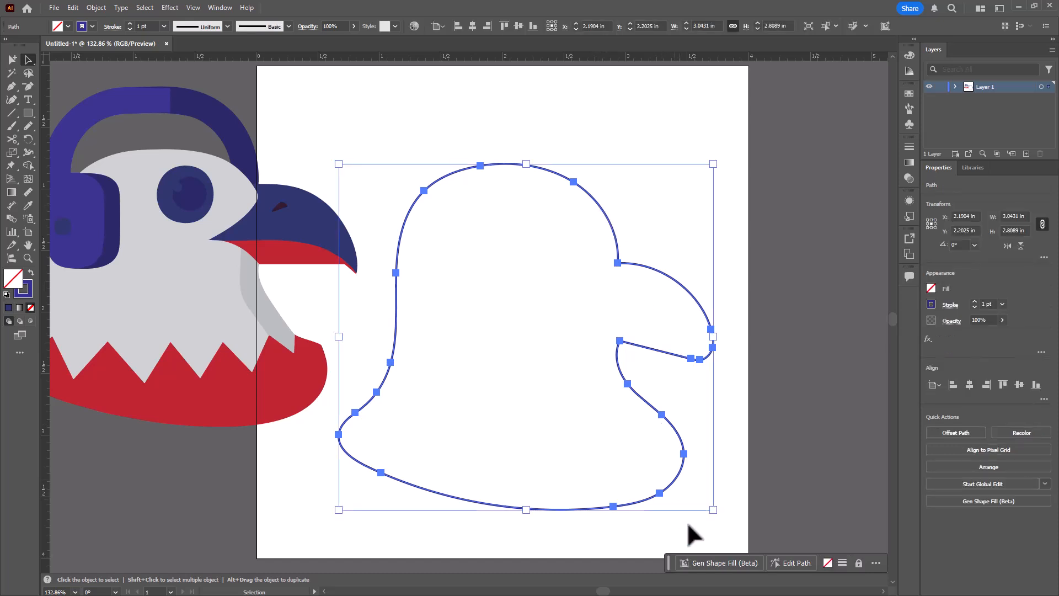
pyautogui.click(708, 563)
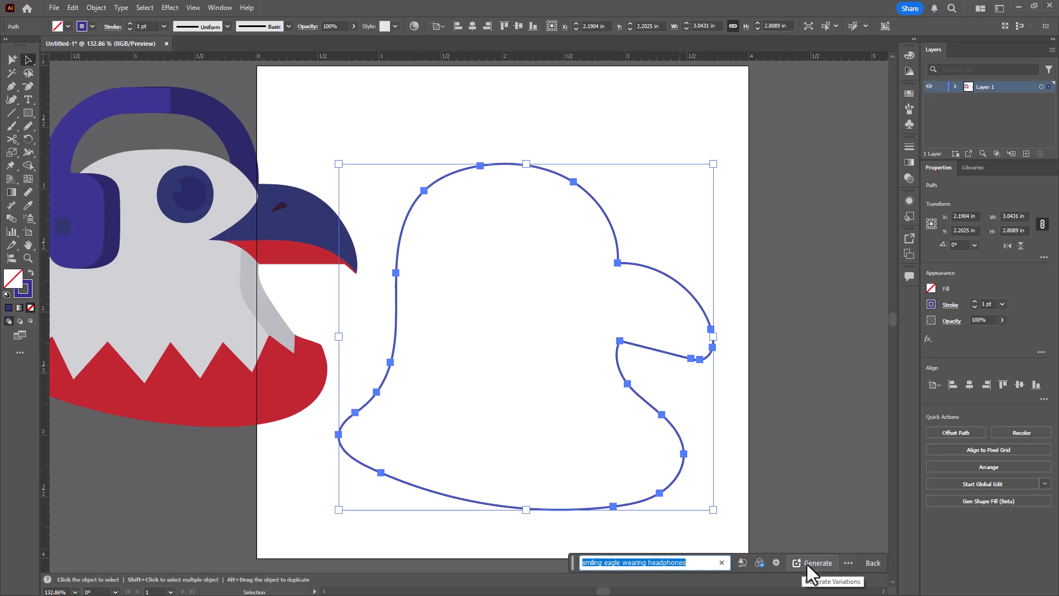
pyautogui.click(777, 563)
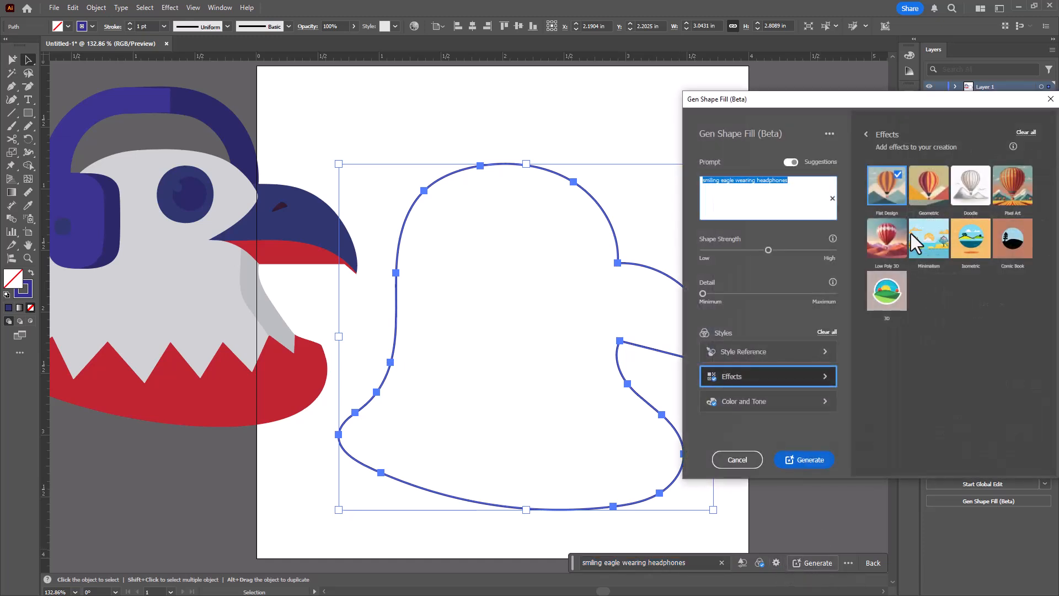
pyautogui.click(895, 188)
pyautogui.click(935, 187)
pyautogui.click(817, 461)
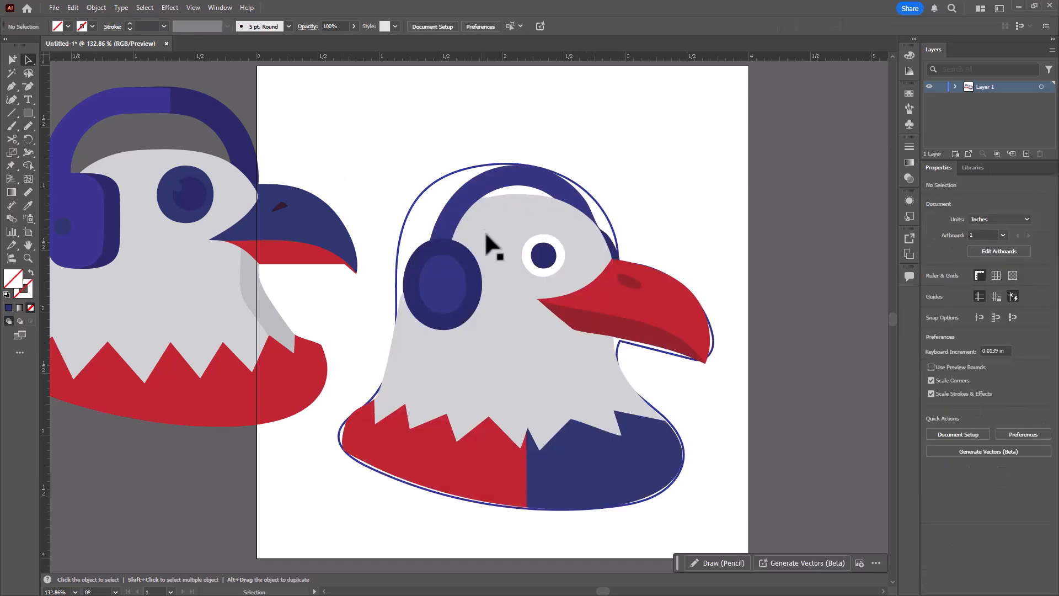
# - Delete the original outline and the earlier eagle, keeping only the newly generated eagle
pyautogui.moveTo(489, 235); pyautogui.dragTo(687, 202)
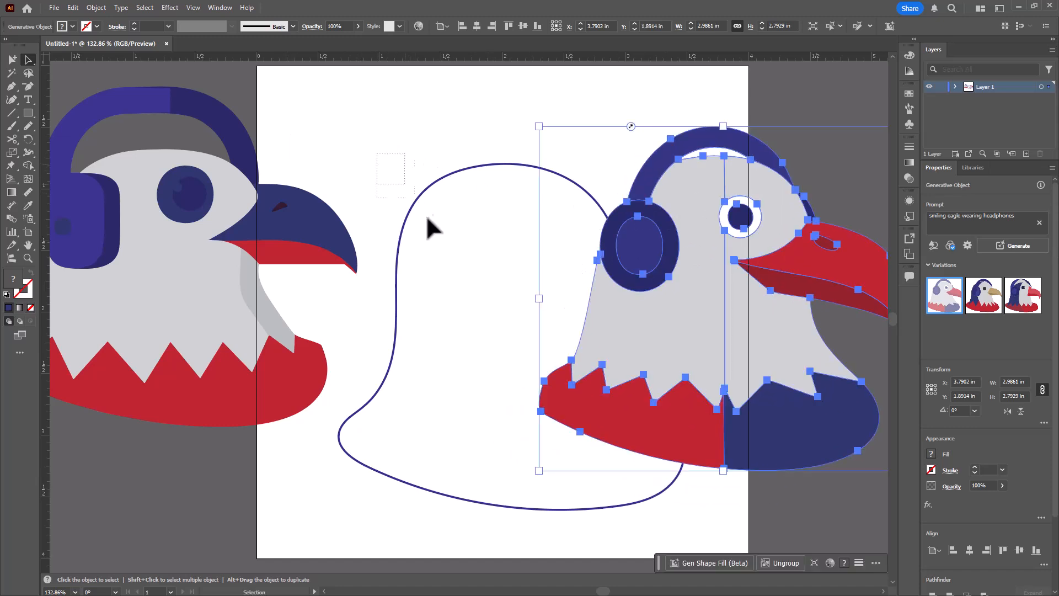
pyautogui.click(438, 248)
pyautogui.press('Delete')
pyautogui.moveTo(367, 163); pyautogui.dragTo(189, 357)
pyautogui.press('Delete')
# - Move the new eagle back onto the centre of the artboard
pyautogui.moveTo(715, 304); pyautogui.dragTo(494, 300)
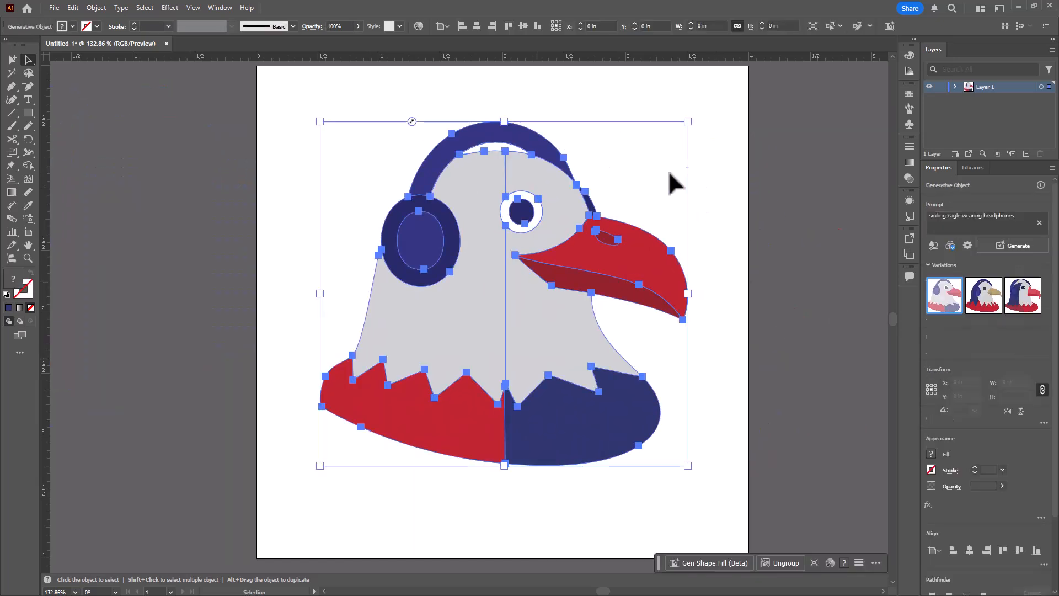
pyautogui.click(732, 181)
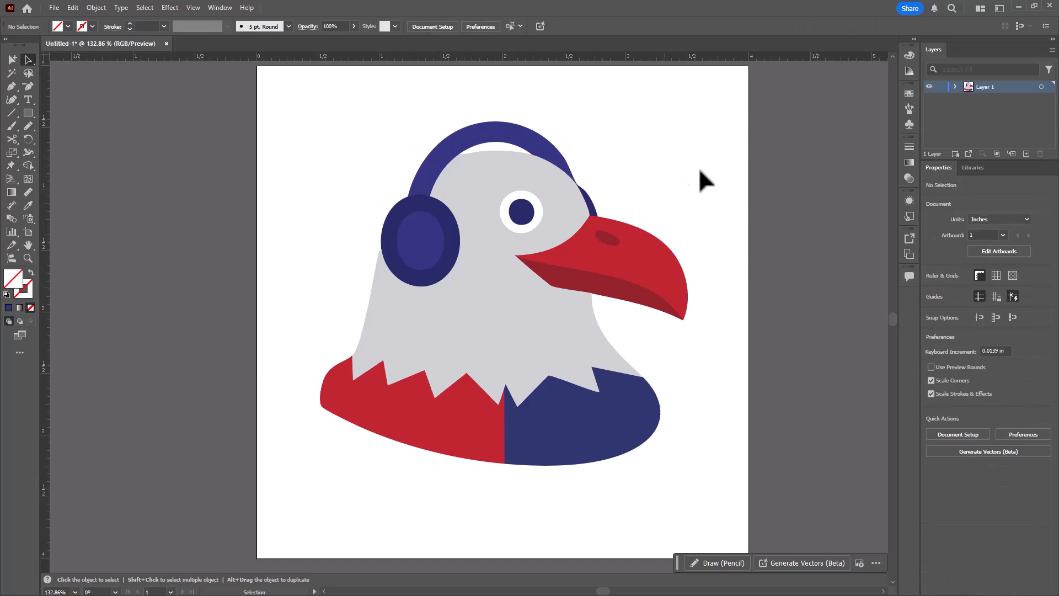
# - Add a new layer named text and rename Layer 1 as art
pyautogui.click(1025, 153)
pyautogui.write('tes')
pyautogui.press('Return')
pyautogui.click(986, 98)
pyautogui.write('art')
pyautogui.press('Return')
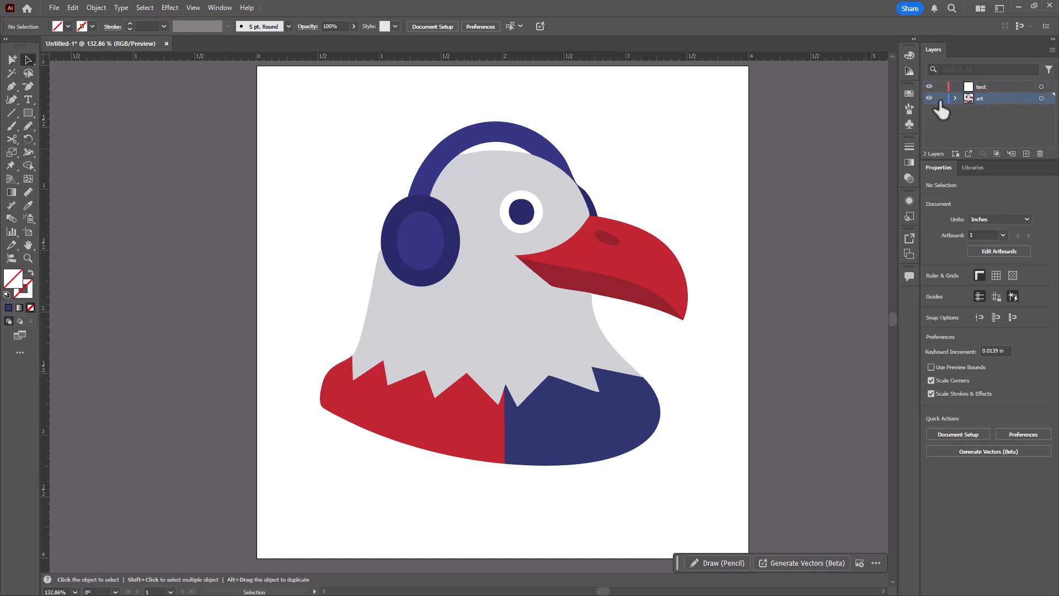
# - Lock the art layer and make the text layer active
pyautogui.click(940, 98)
pyautogui.click(981, 86)
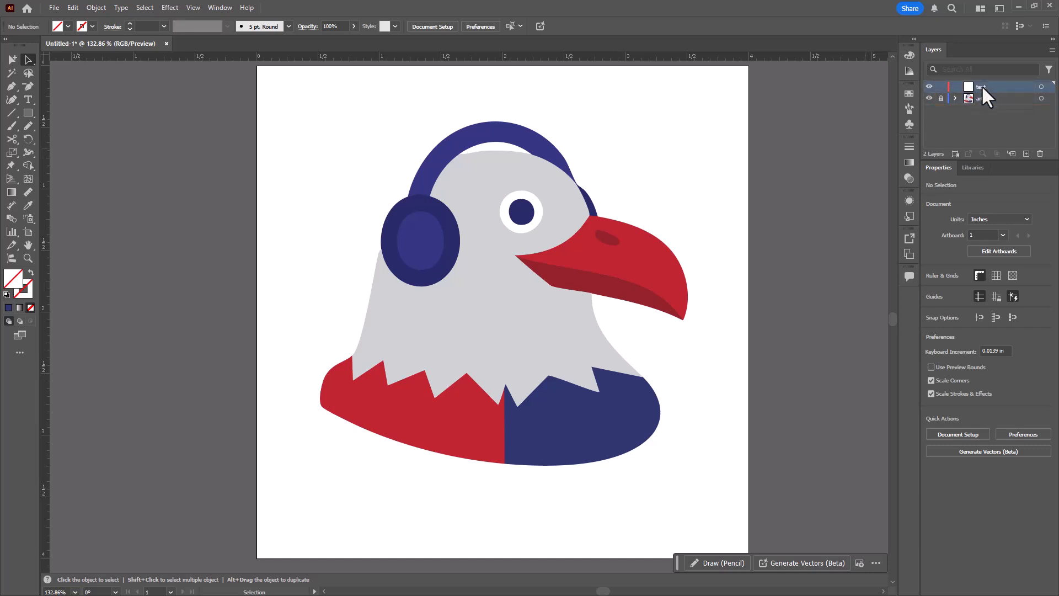